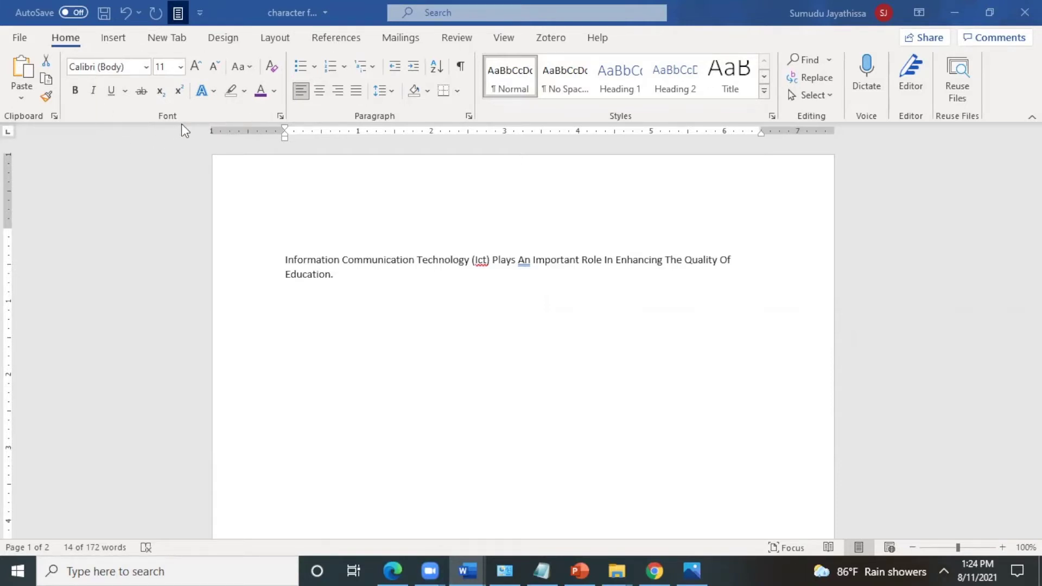
Set the whole sentence about Information Communication Technology in the Cambria font at size 16.
double_click(277, 319)
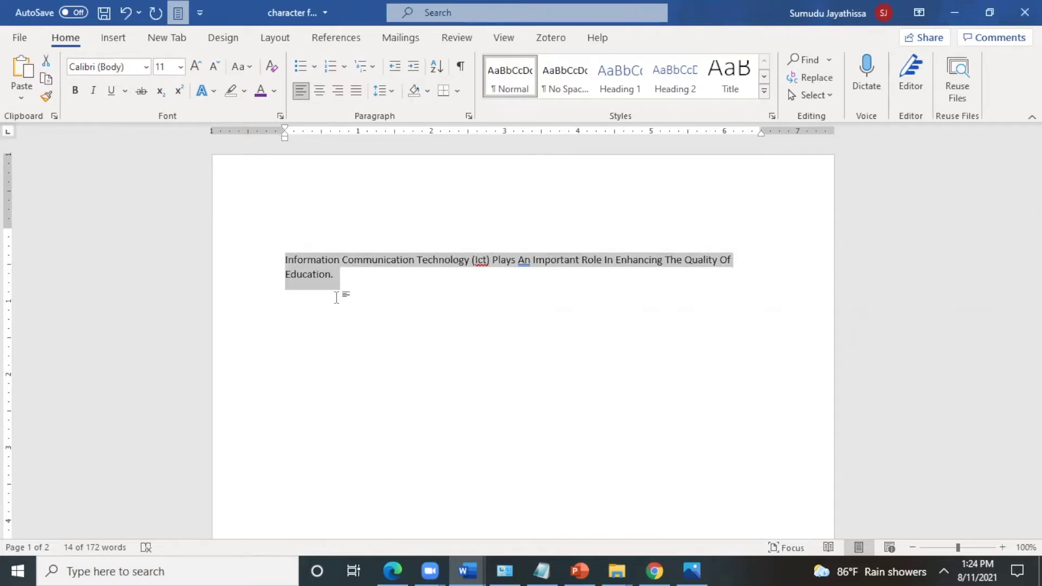
click(316, 262)
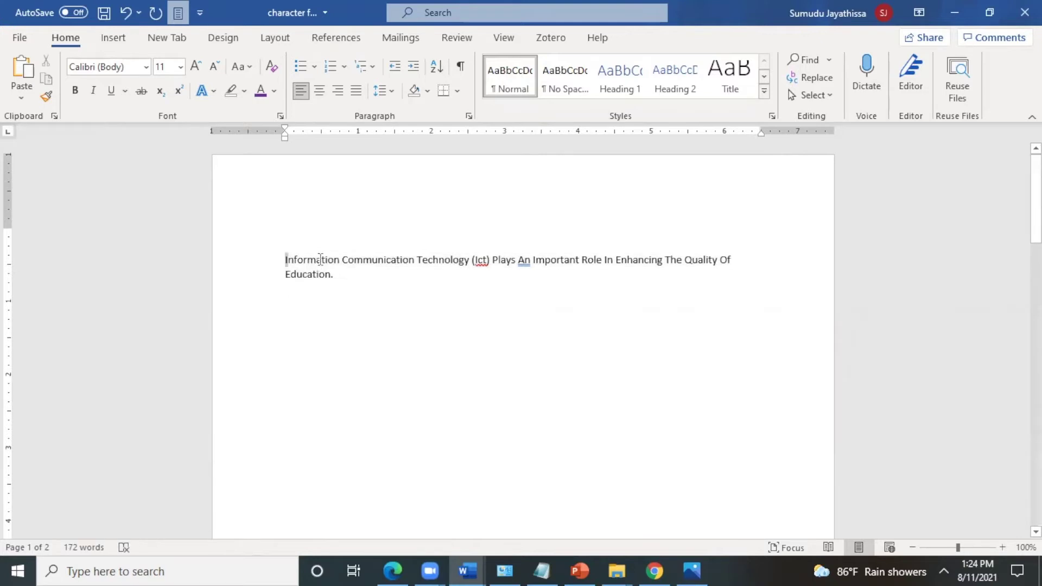
drag(284, 260, 346, 274)
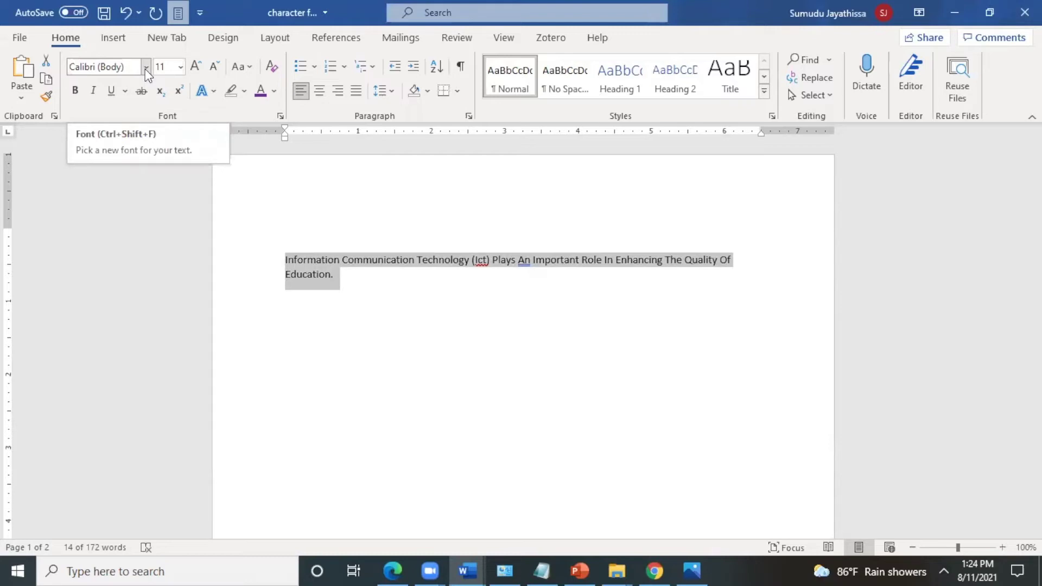
click(146, 67)
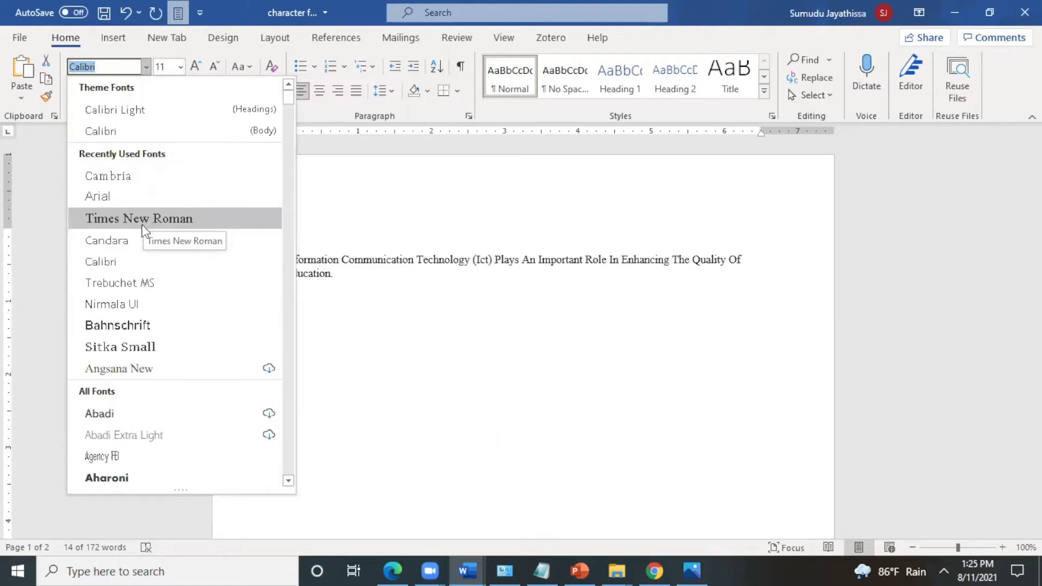
click(140, 187)
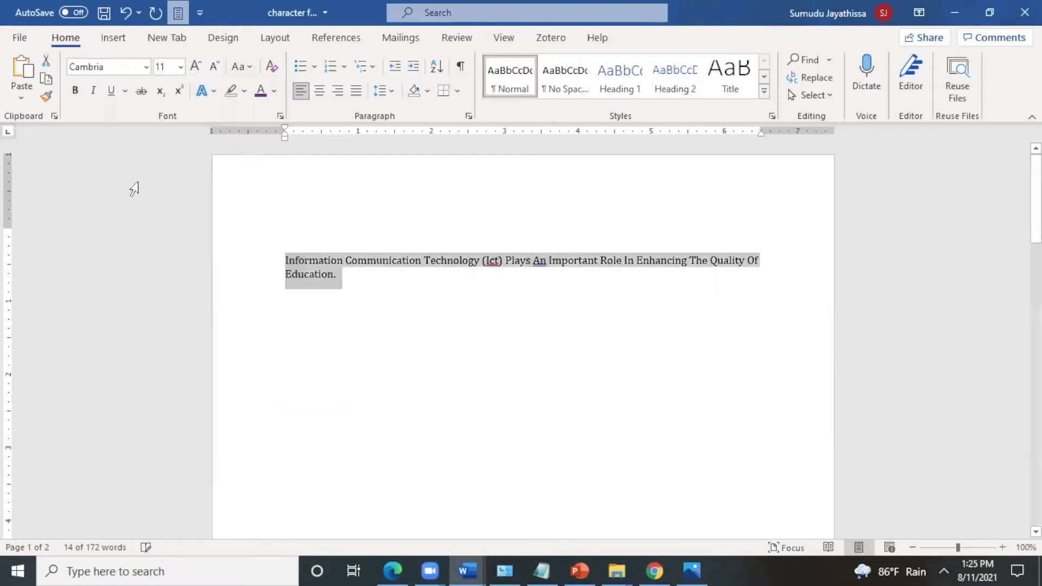
click(178, 68)
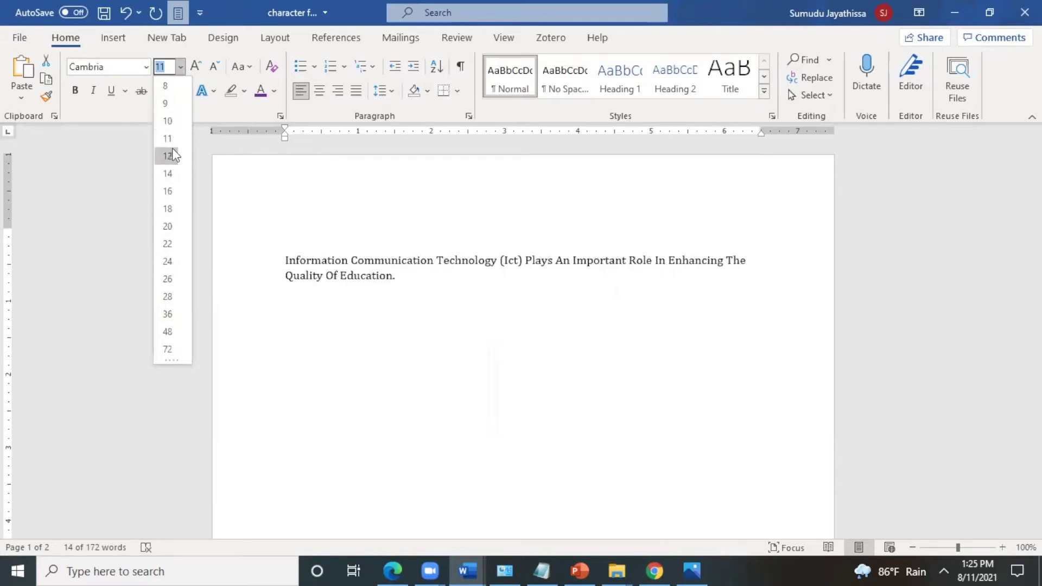
click(167, 192)
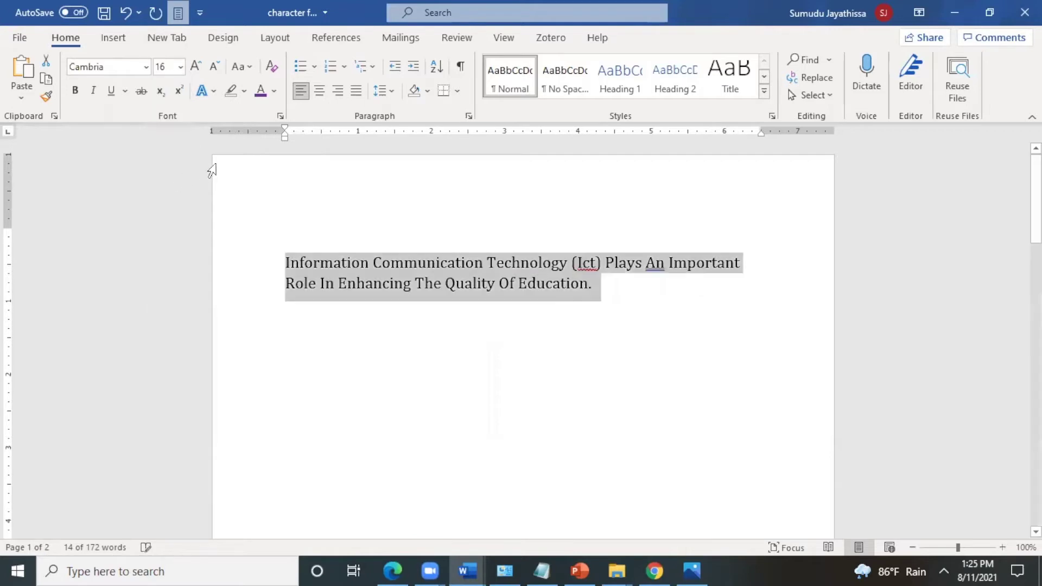
Enlarge the sentence's font size in increments up to 22, and reduce it in increments to 18.
click(198, 69)
click(197, 68)
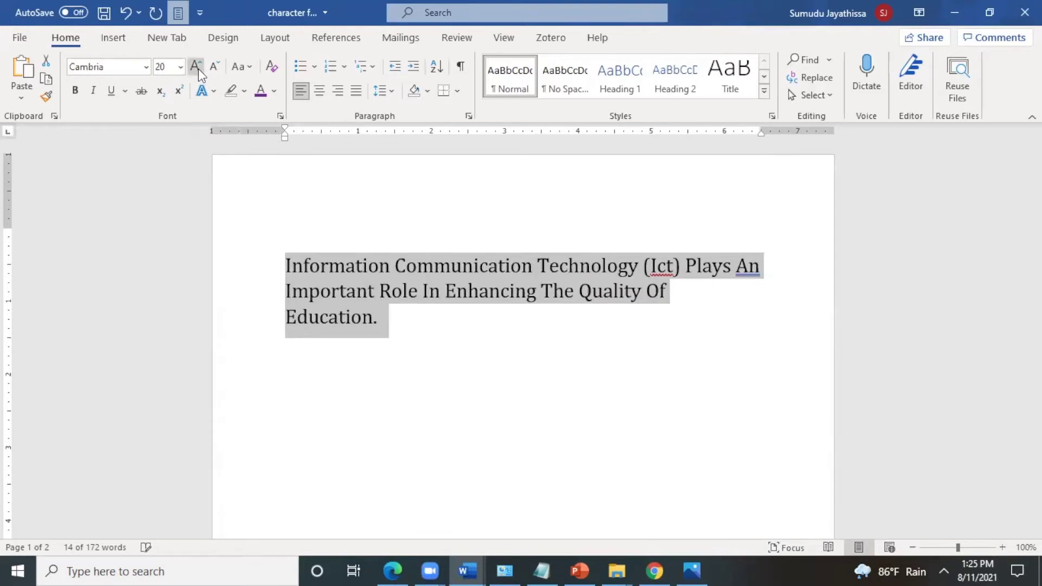
click(198, 68)
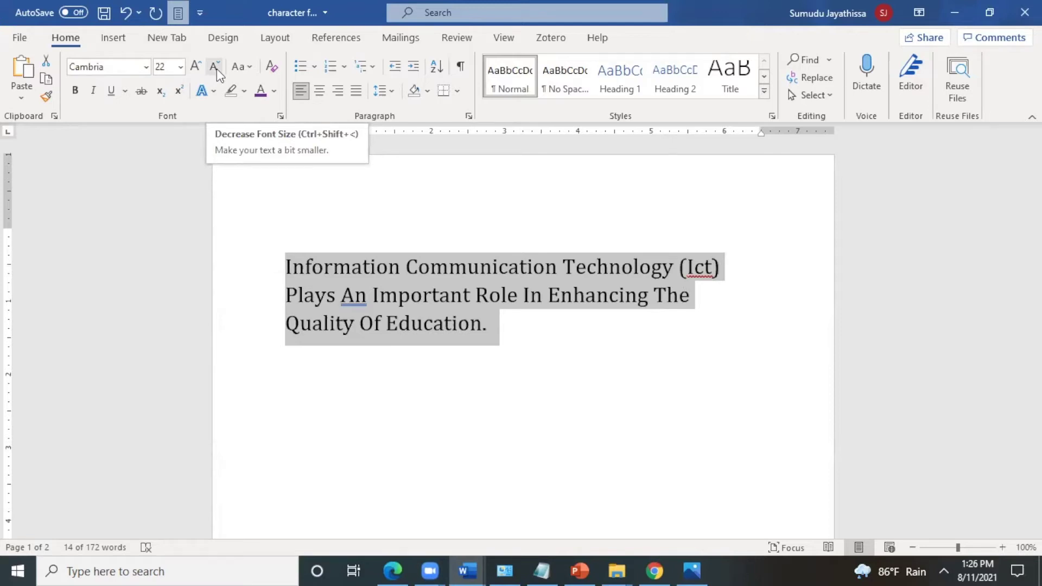
click(214, 66)
click(215, 66)
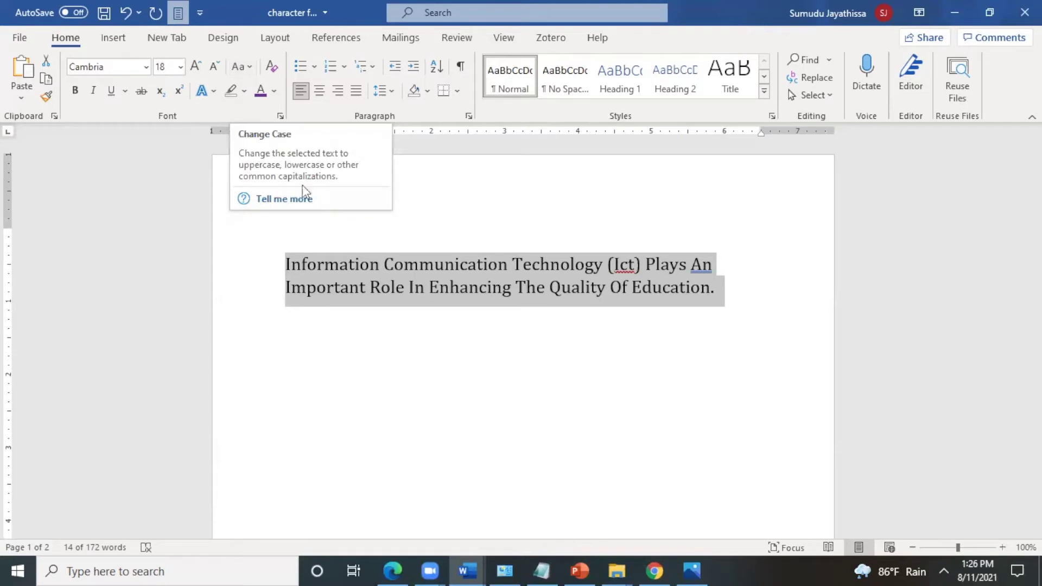
Change the sentence's case to lowercase, and after that to UPPERCASE.
click(246, 67)
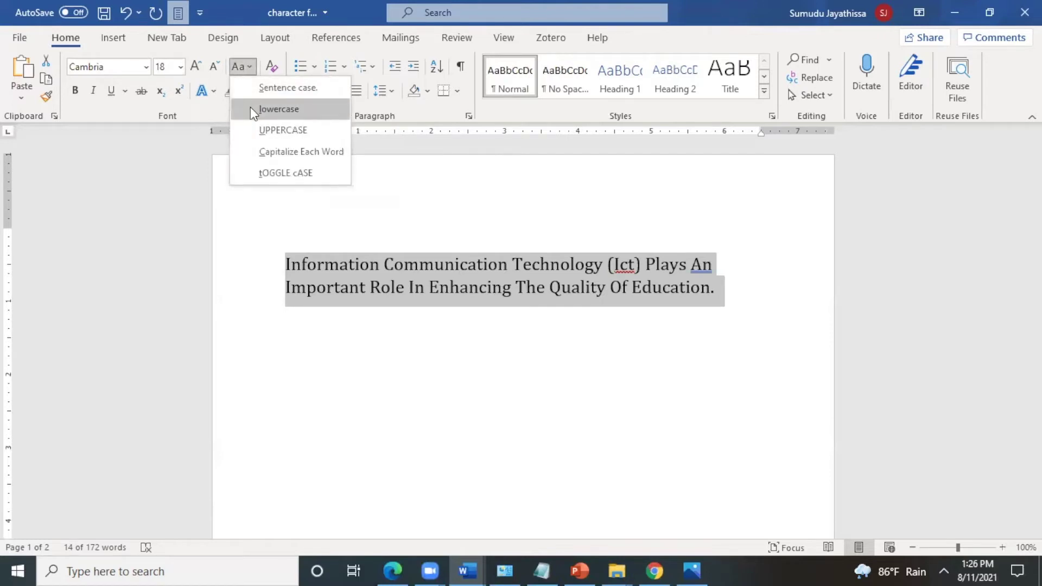
click(250, 107)
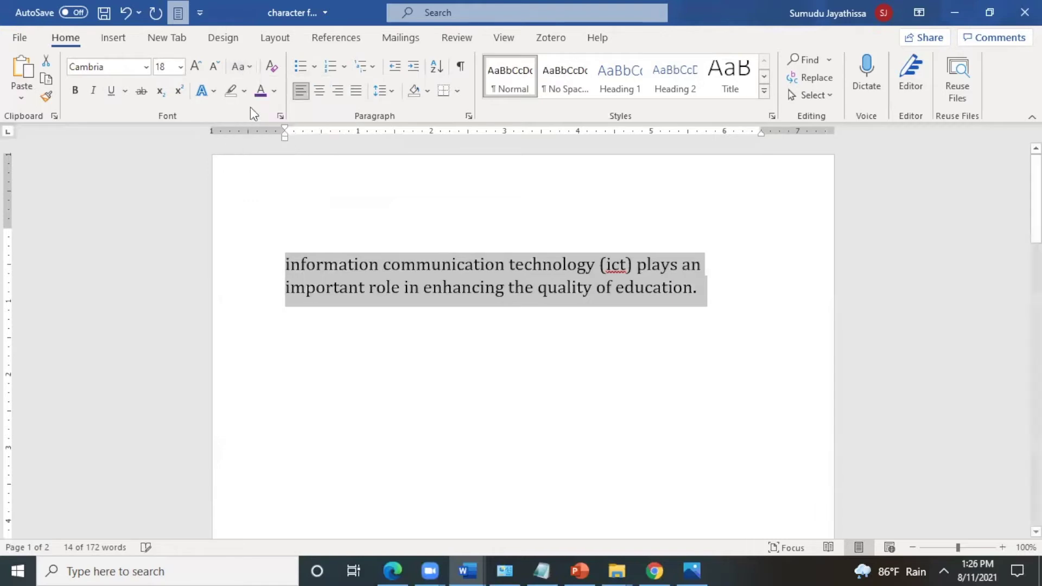
click(248, 67)
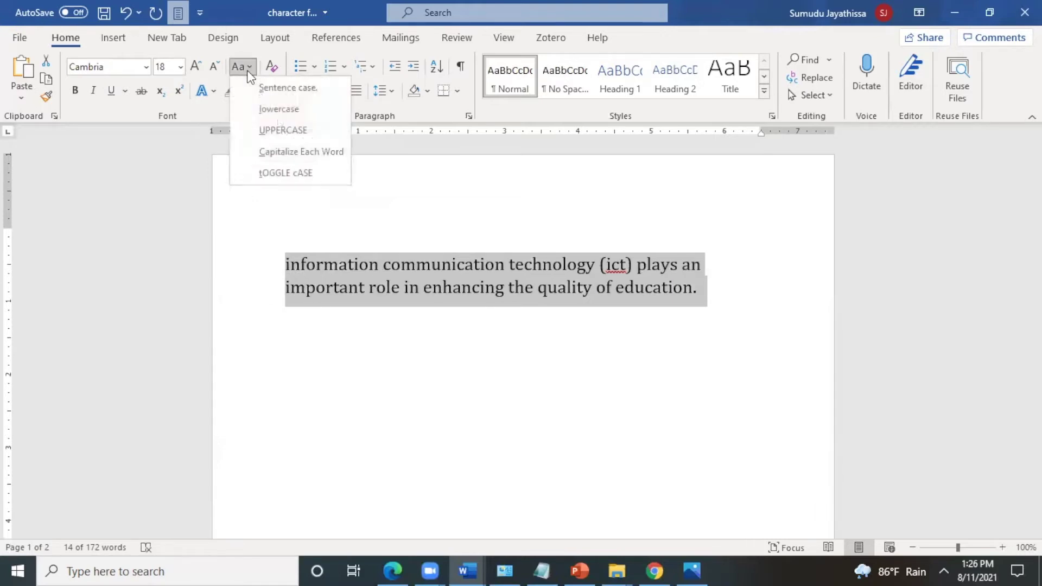
click(265, 132)
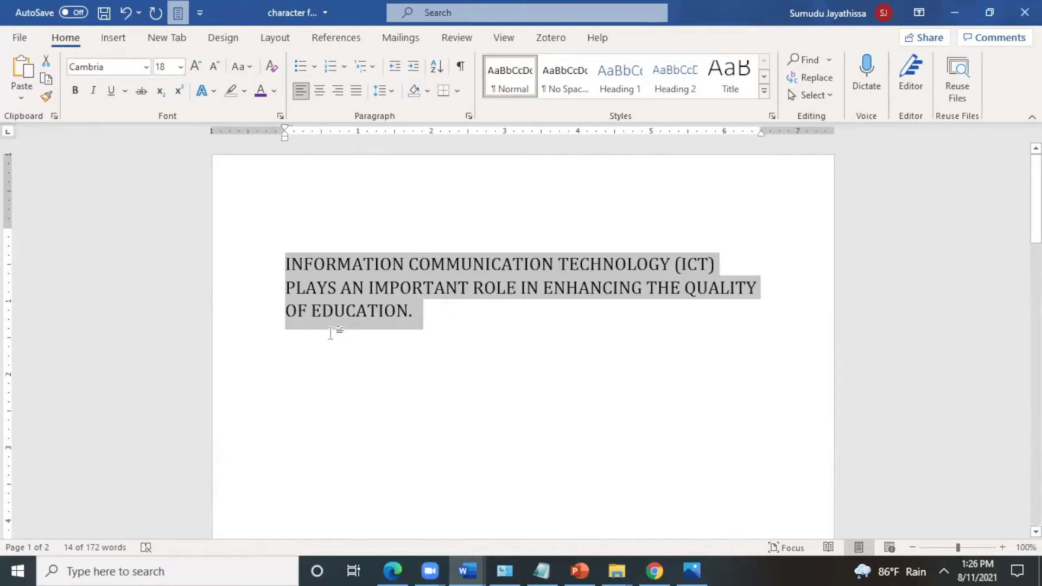
Apply the Capitalize Each Word case to the sentence, followed by tOGGLE cASE.
click(248, 66)
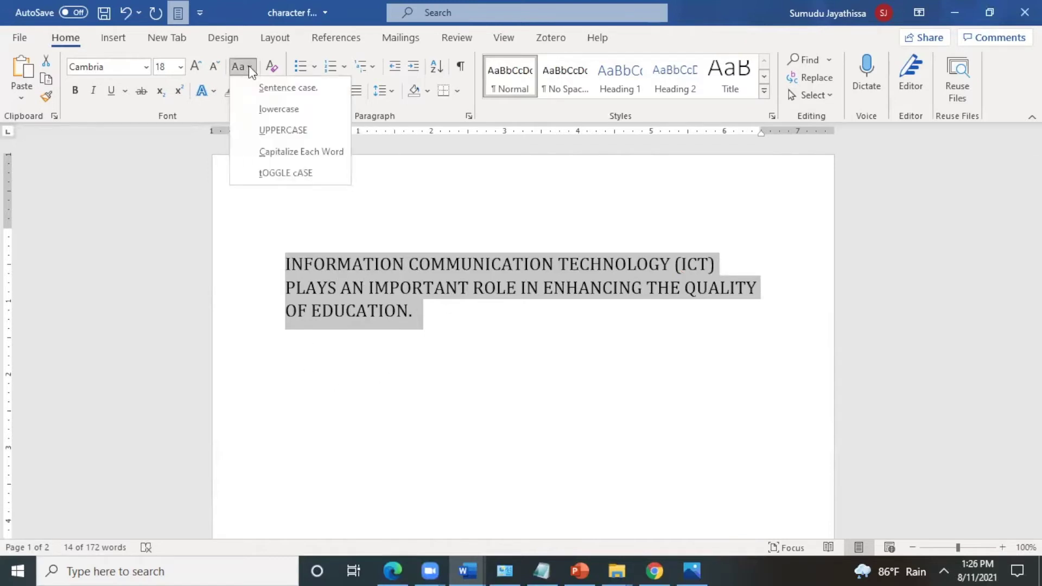
click(278, 152)
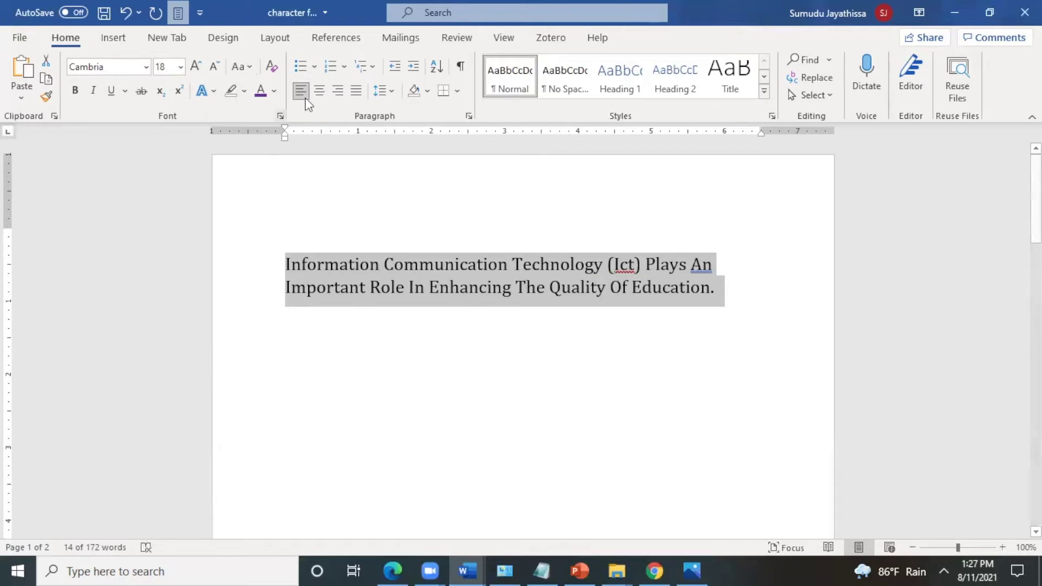
click(247, 67)
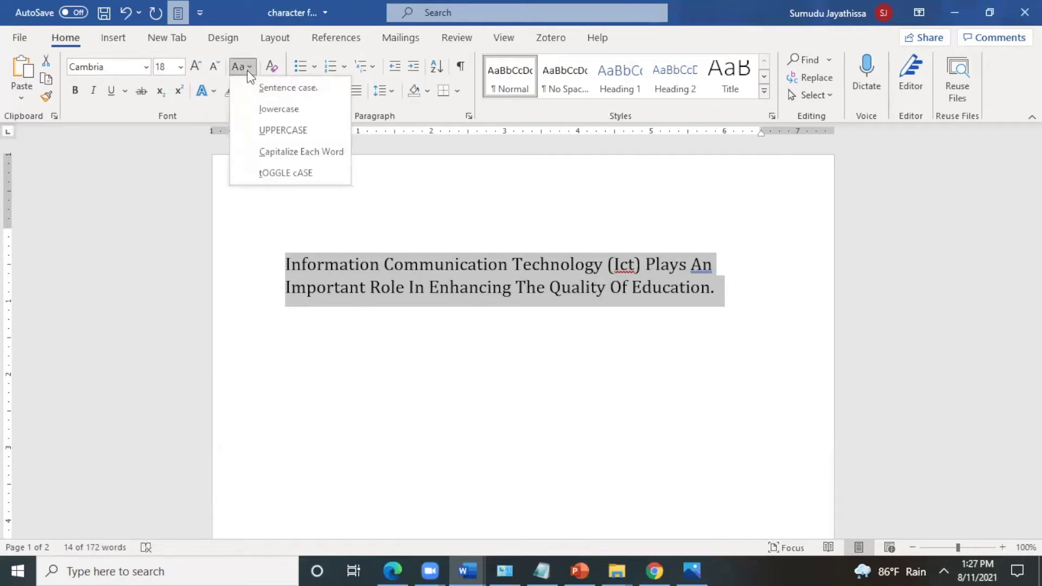
click(267, 173)
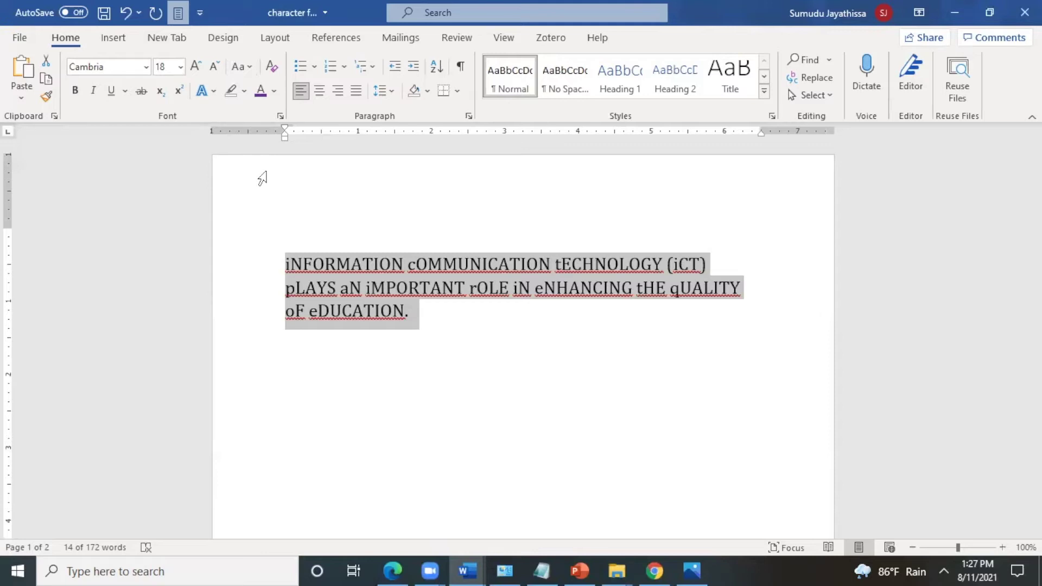
Change the sentence's case to Capitalize Each Word and clear all its font formatting.
click(239, 66)
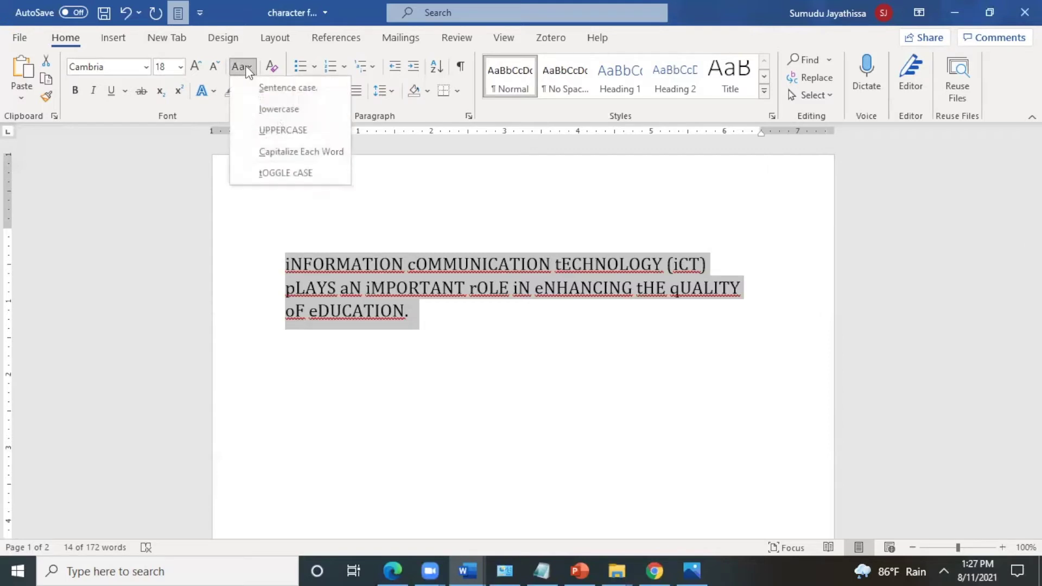
click(264, 151)
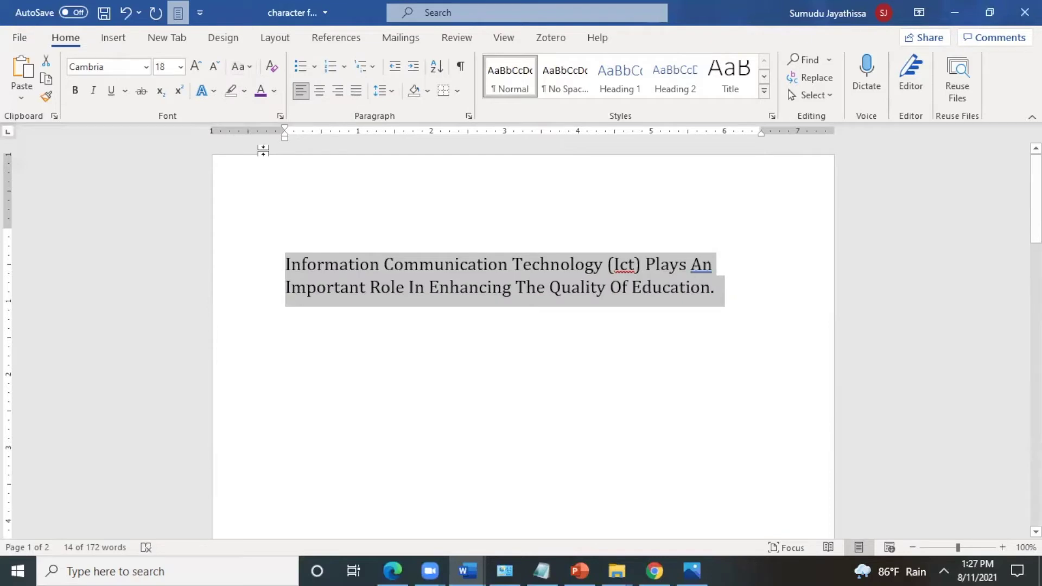
click(272, 67)
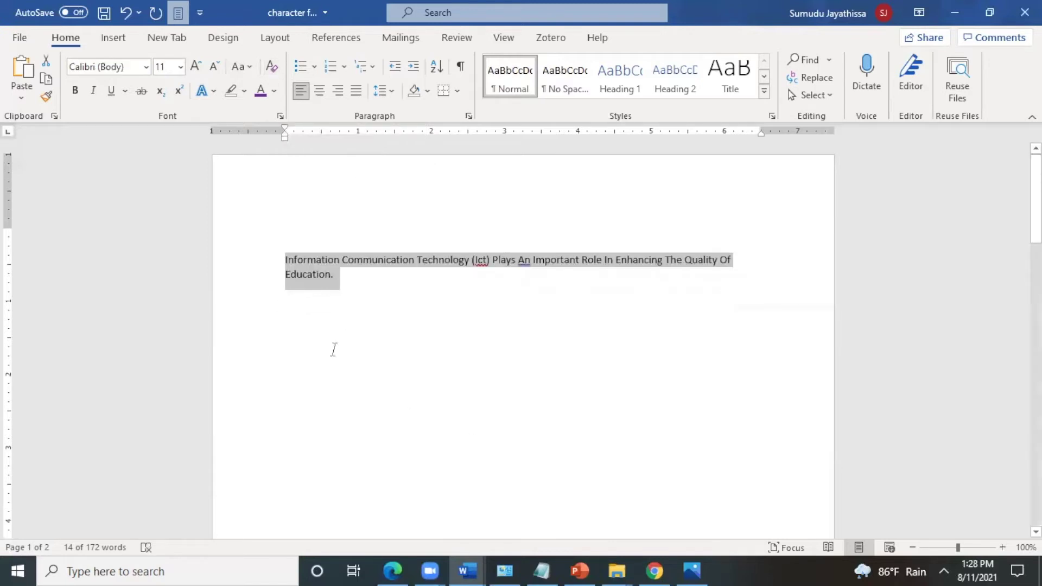
Make the whole sentence bold, italic and underlined.
click(74, 91)
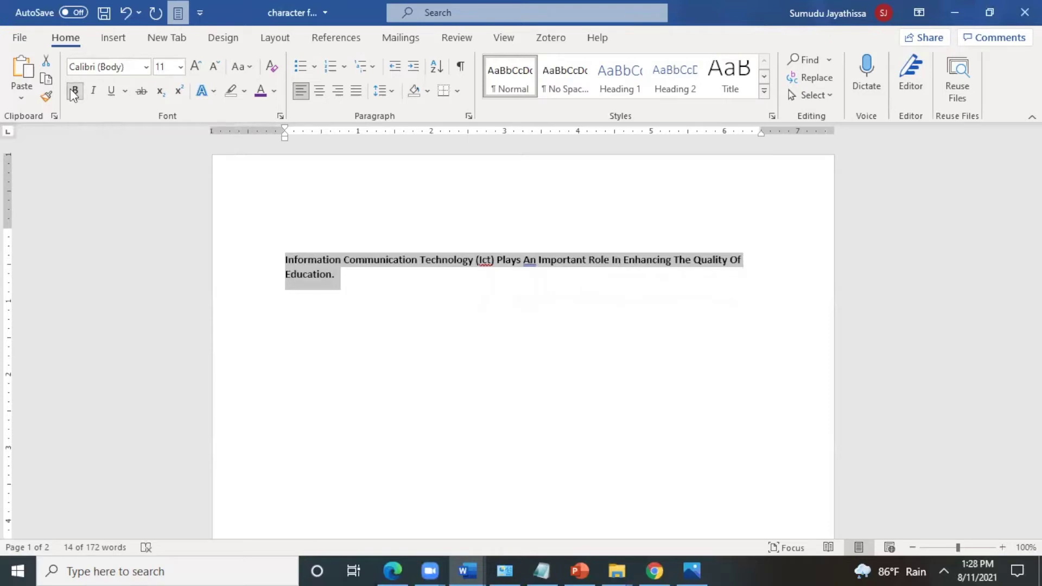
click(90, 92)
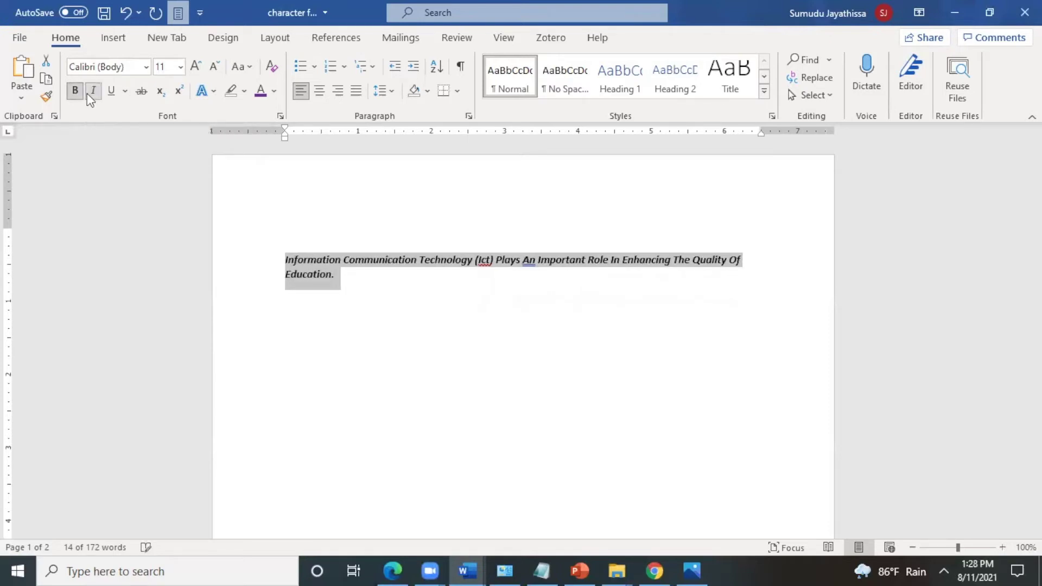
click(112, 91)
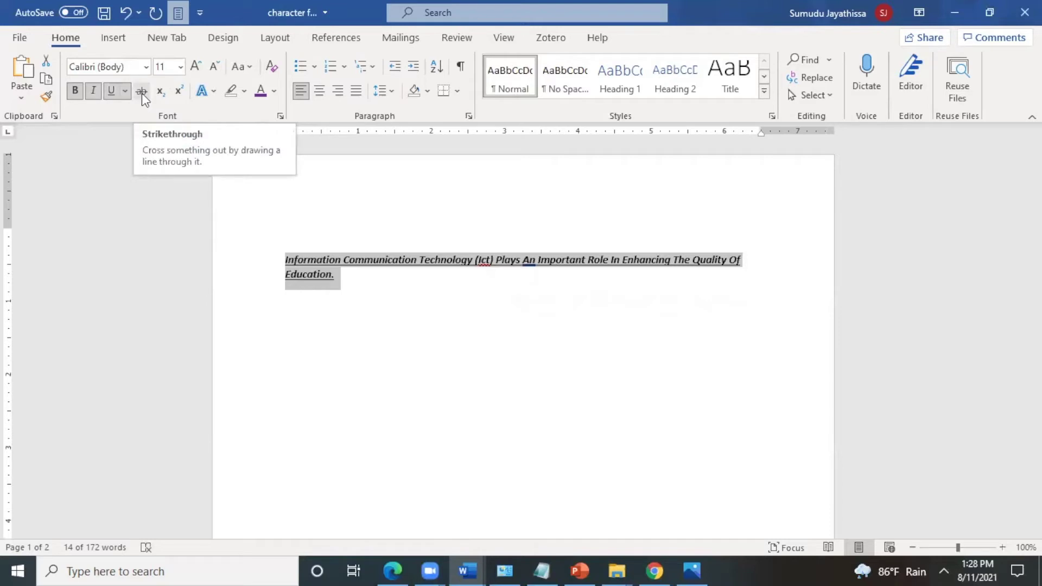
Remove the sentence's underline, and turn strikethrough on and off again.
click(112, 90)
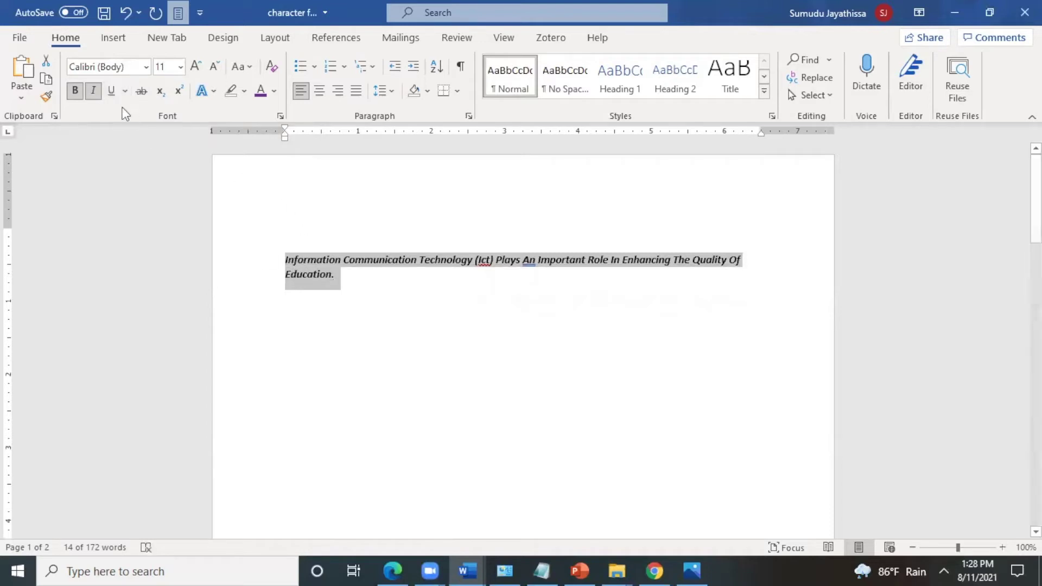
click(142, 91)
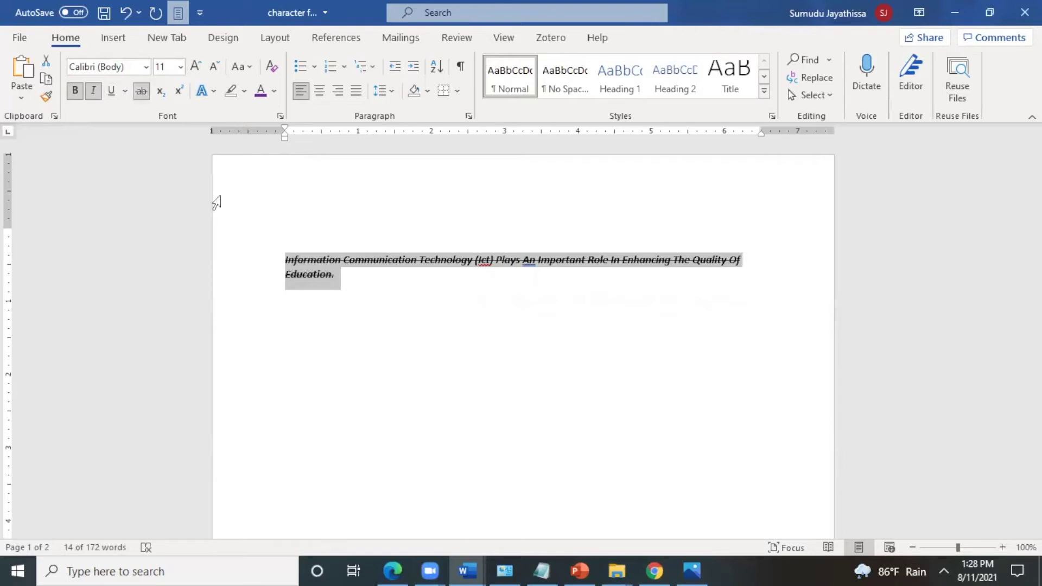
click(141, 92)
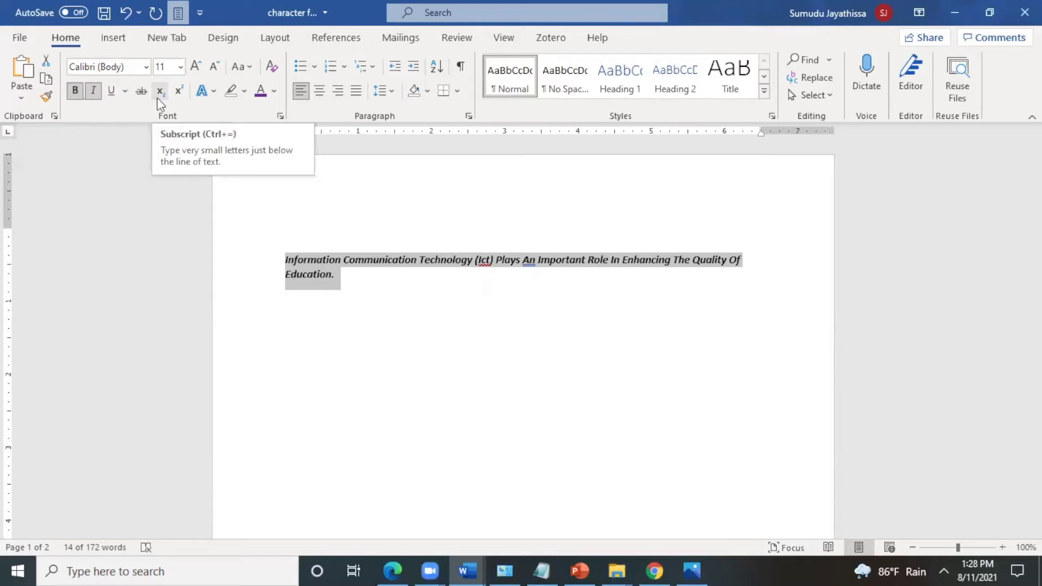
Format the words "Information Communication" at the start of the sentence as subscript.
click(377, 298)
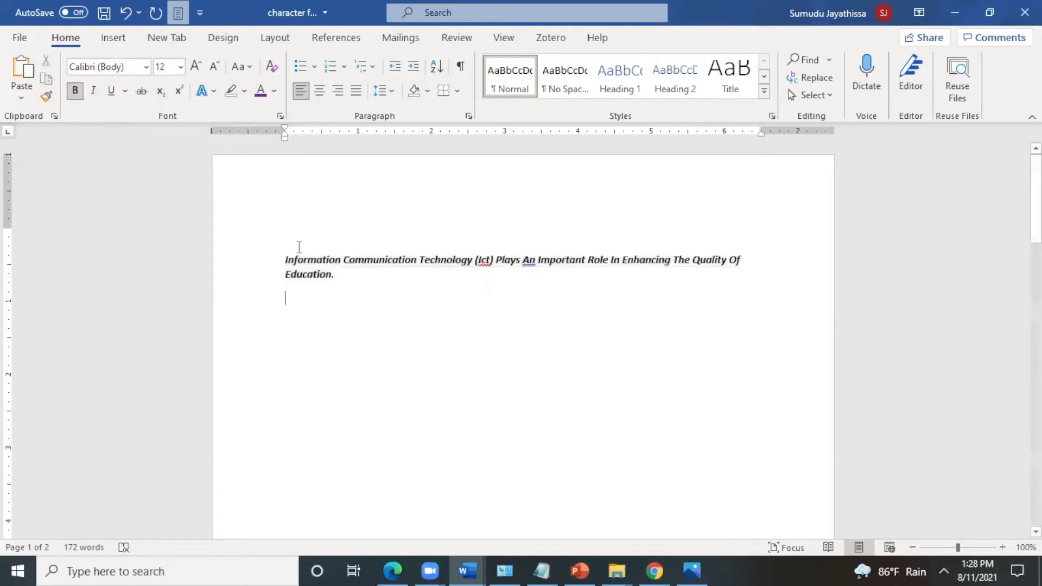
mouse_move(285, 259)
mouse_down()
mouse_move(397, 261)
mouse_move(285, 260)
mouse_up()
click(404, 269)
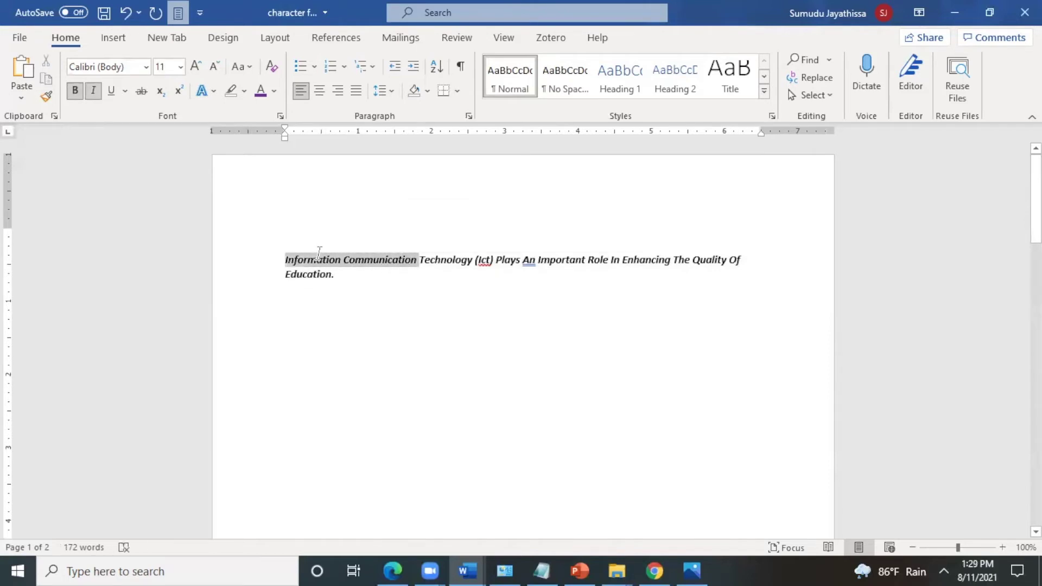
click(160, 93)
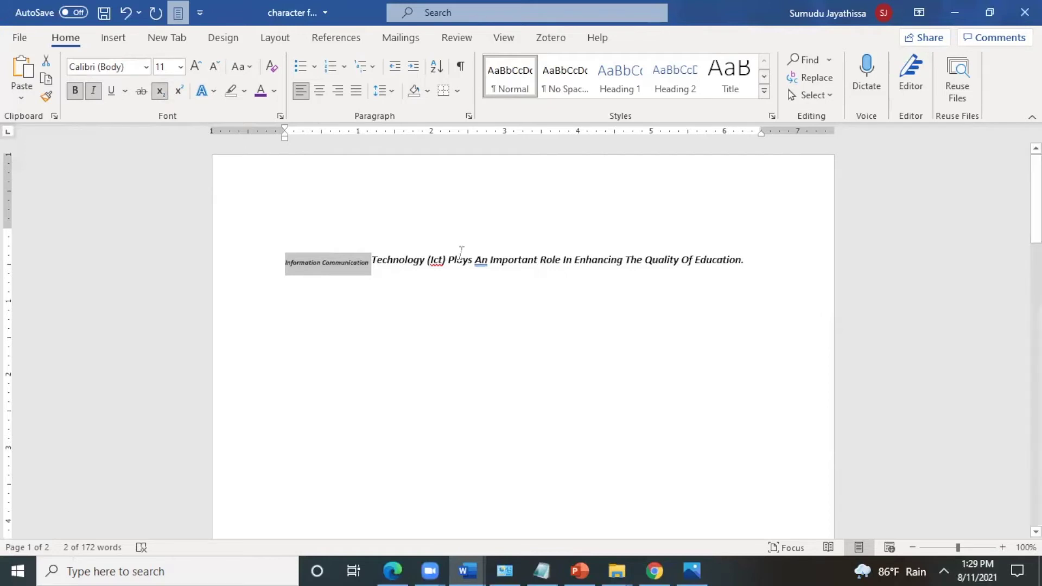
Format the words "An Important Role" in the sentence as superscript.
mouse_move(476, 261)
mouse_down()
mouse_move(553, 263)
mouse_move(483, 249)
mouse_move(478, 261)
mouse_up()
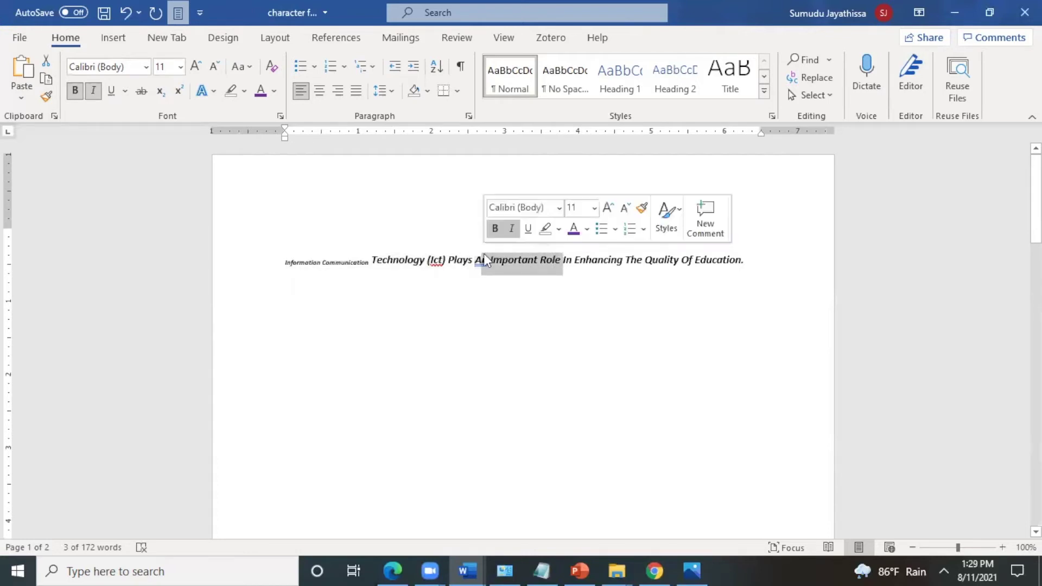
click(482, 260)
drag(481, 259, 562, 261)
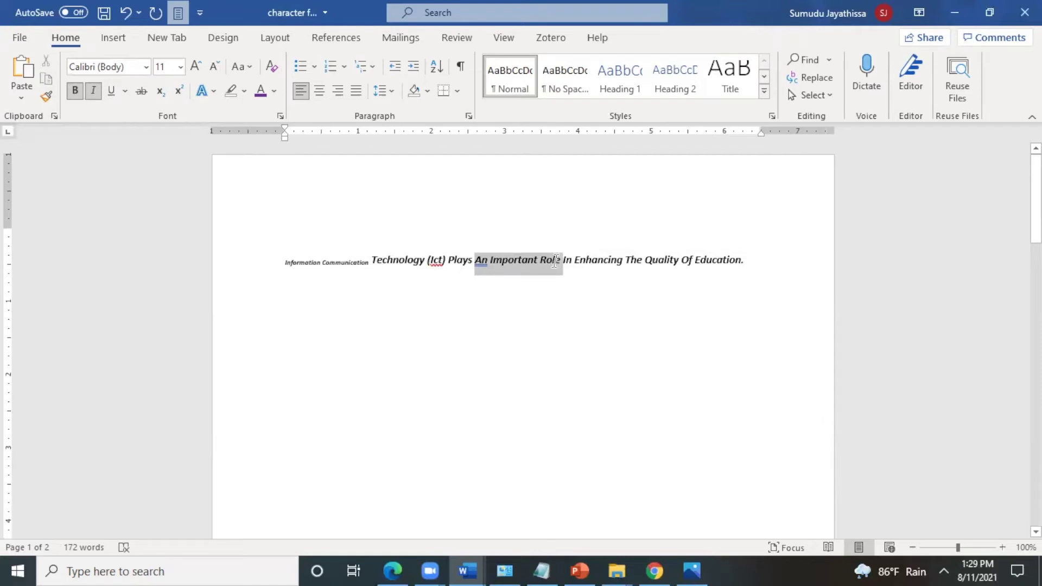
click(181, 90)
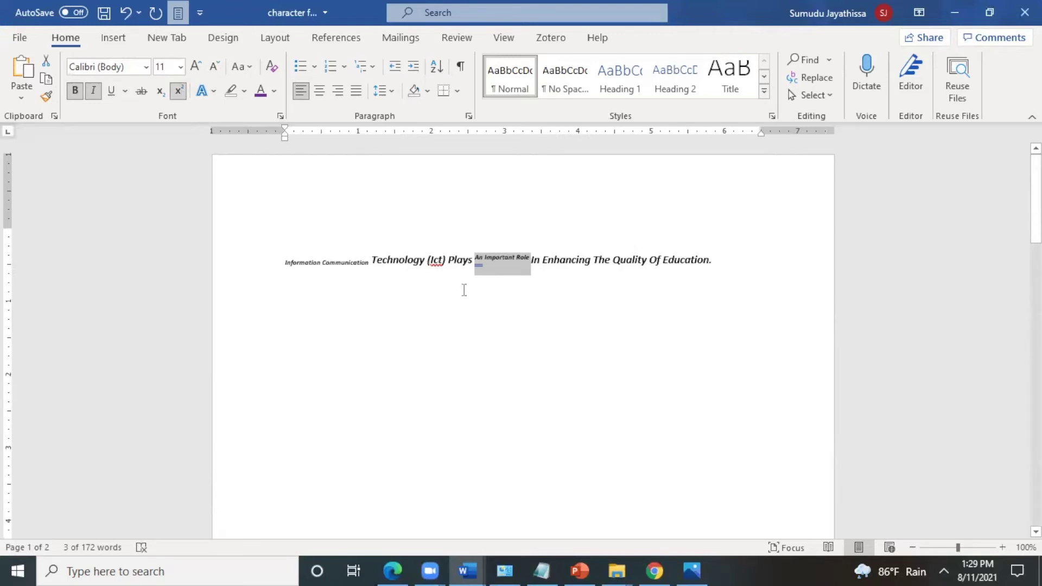
Clear all formatting from the entire sentence, including its bold, italic, subscript and superscript.
click(717, 262)
drag(678, 260, 281, 262)
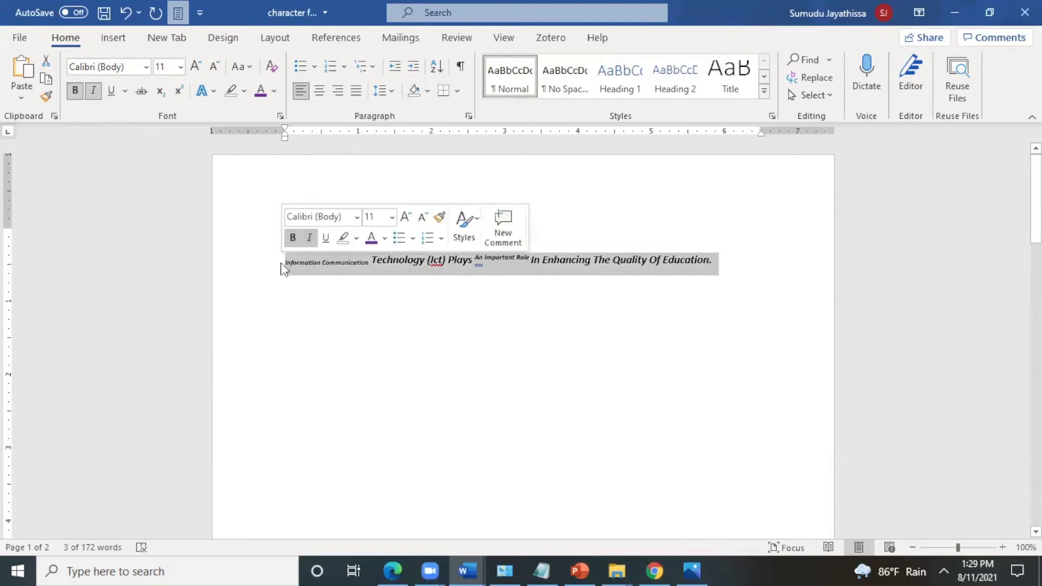
click(271, 69)
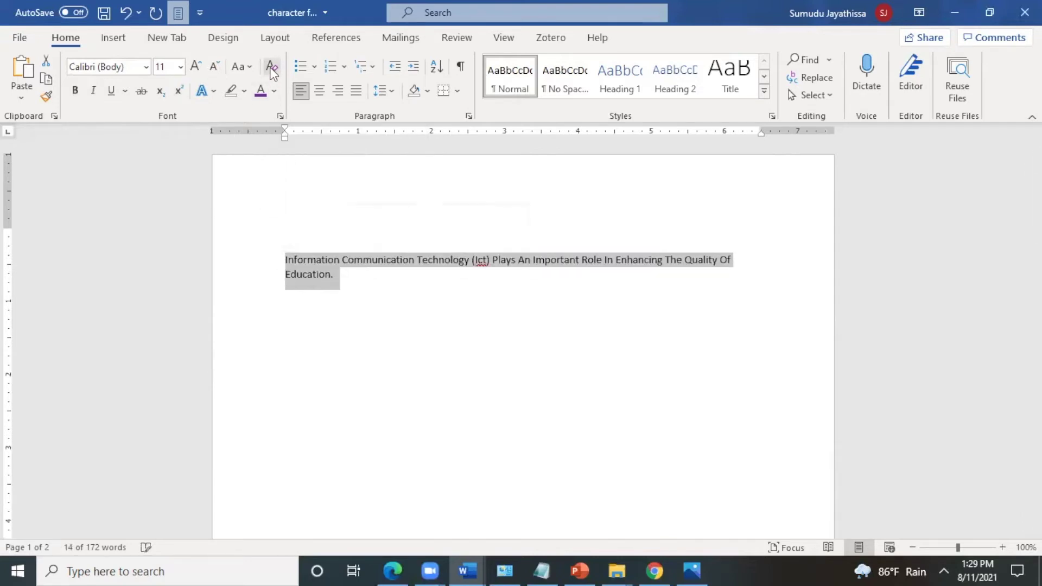
Select the words "Information Communication Technology" and look through the available text highlight colours.
click(385, 332)
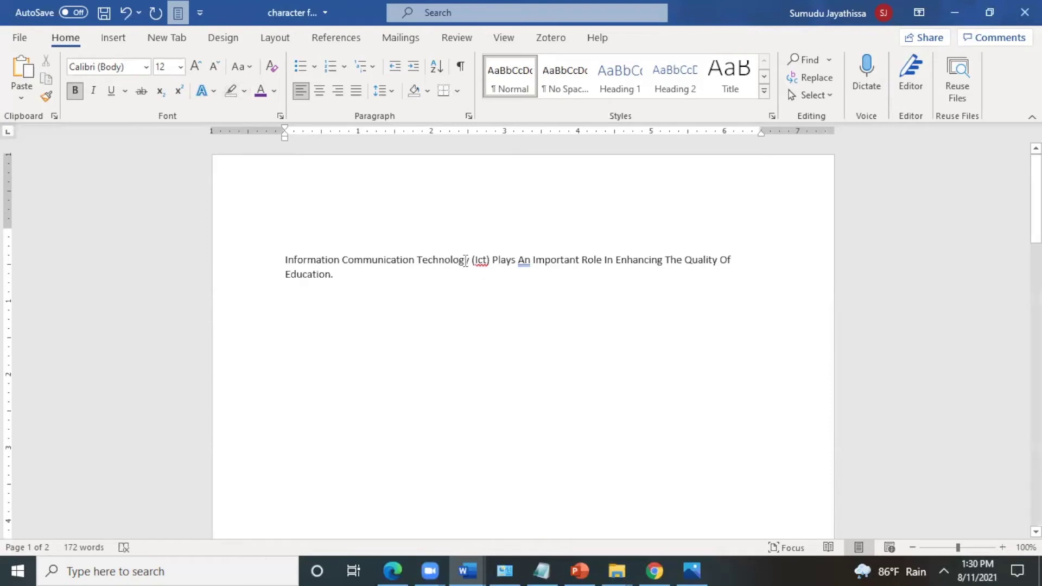
drag(471, 260, 270, 256)
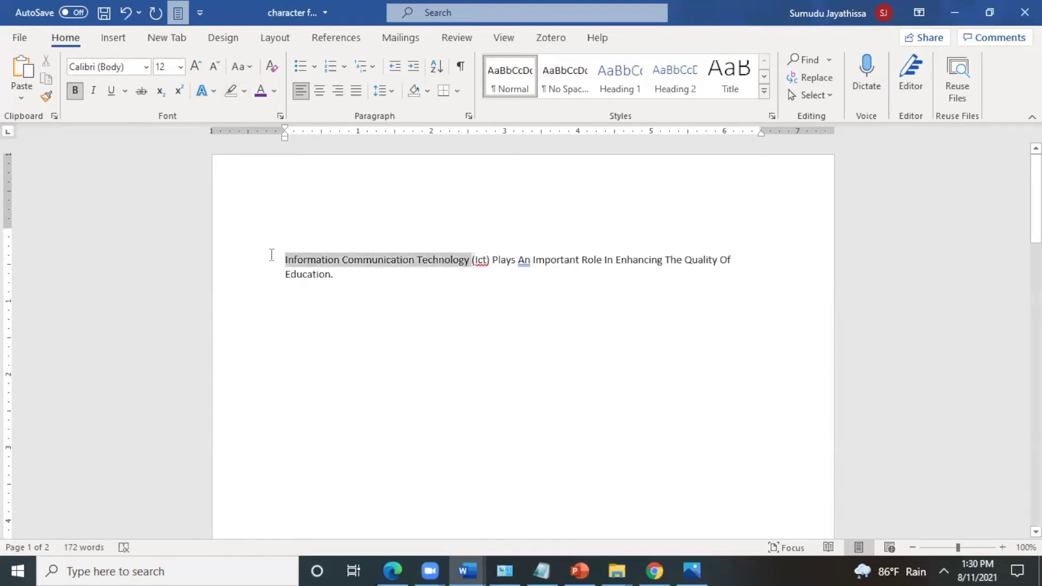
click(244, 92)
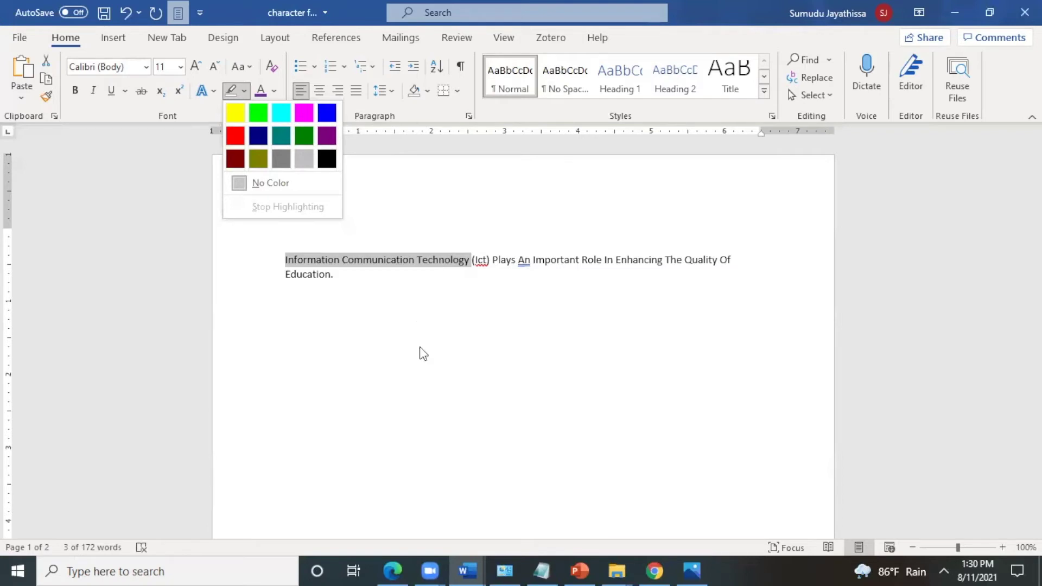
key(Escape)
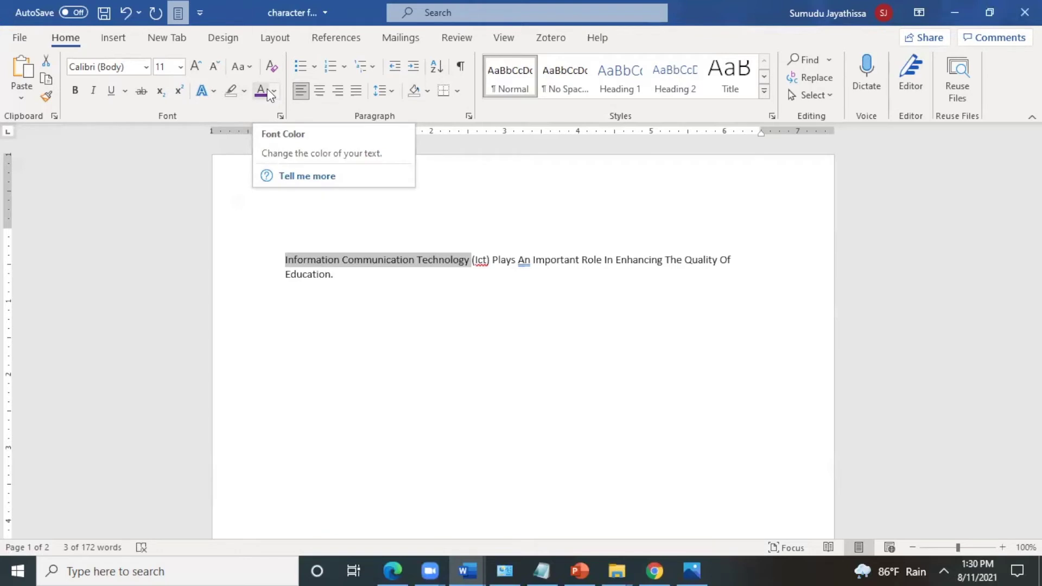
Colour the words "Information Communication Technology" green using a standard font colour.
click(450, 277)
drag(470, 262, 285, 262)
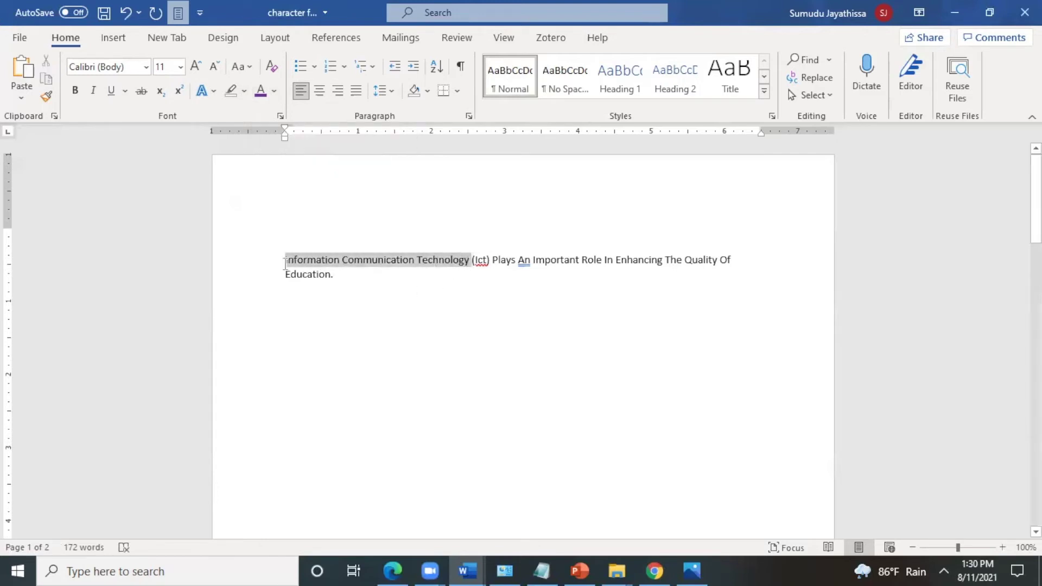
click(274, 90)
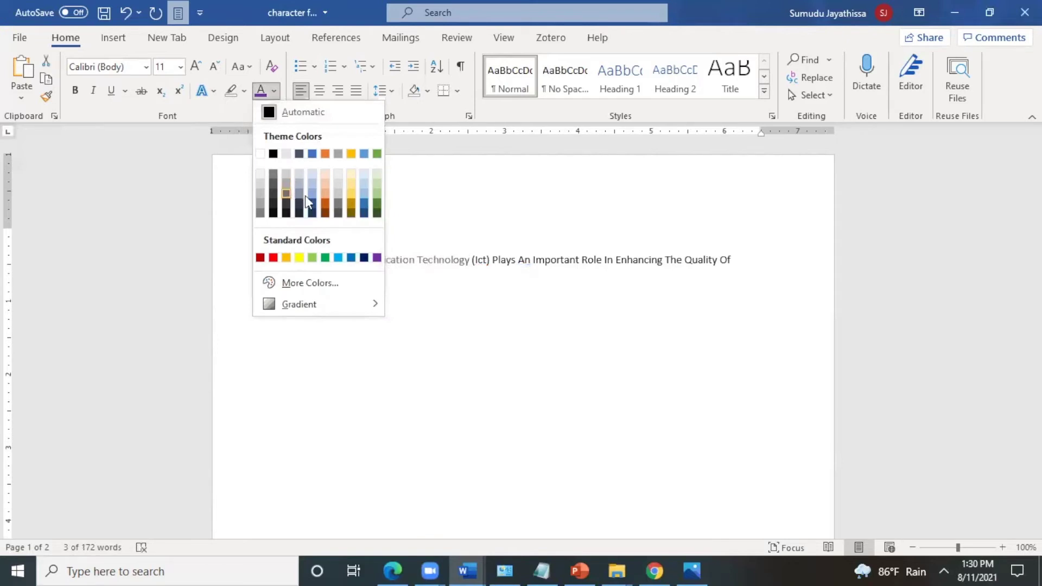
key(Escape)
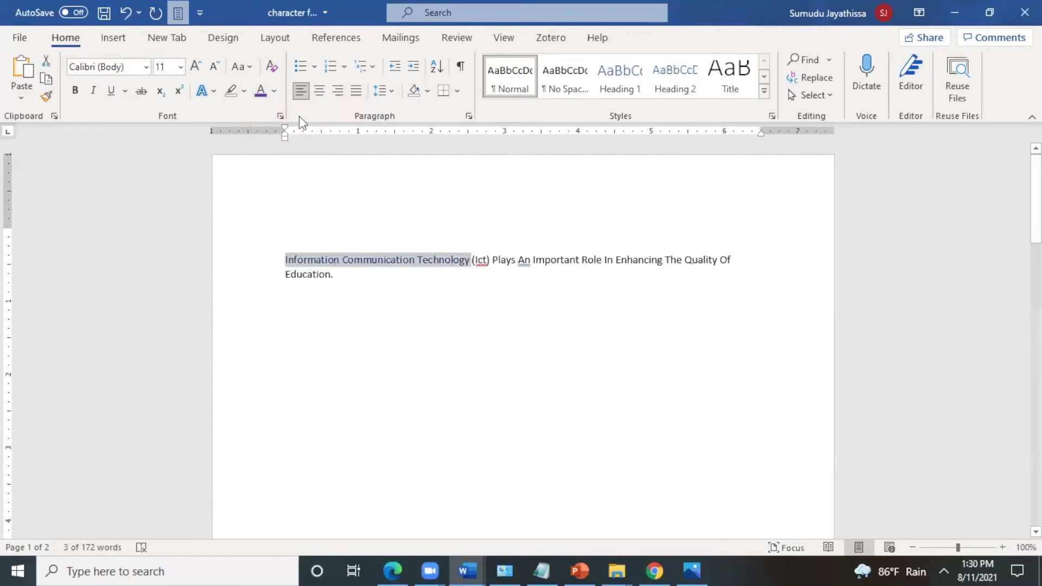
click(274, 90)
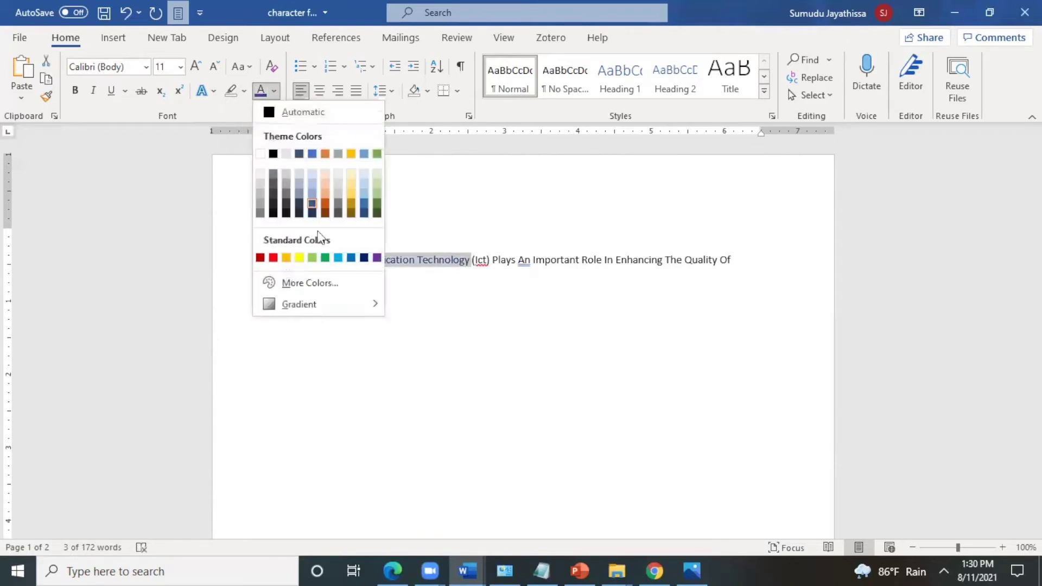
click(324, 257)
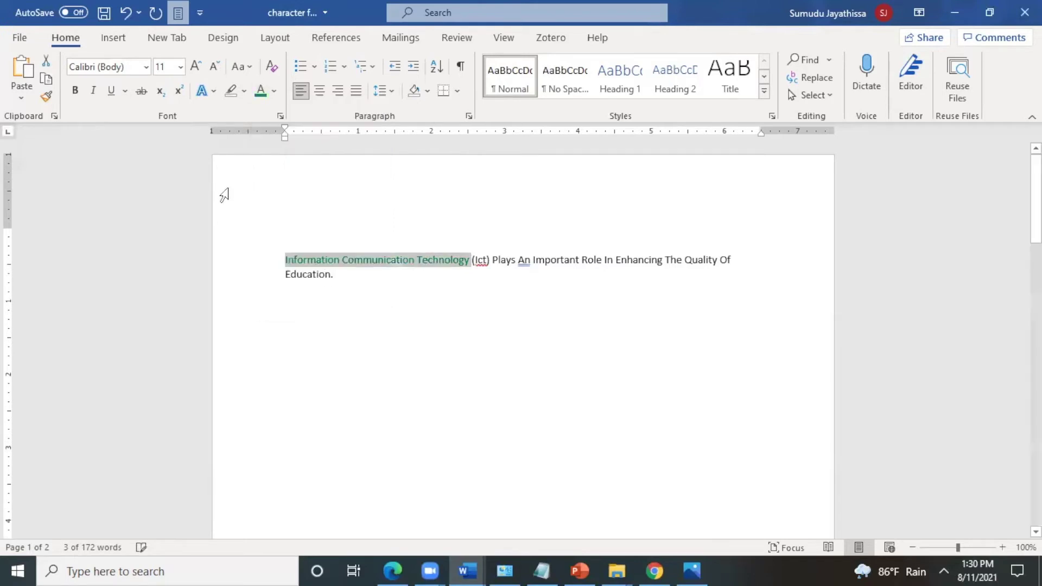
Try a light blue theme font colour on "Information Communication Technology" and replace it with a darker blue theme colour.
click(275, 93)
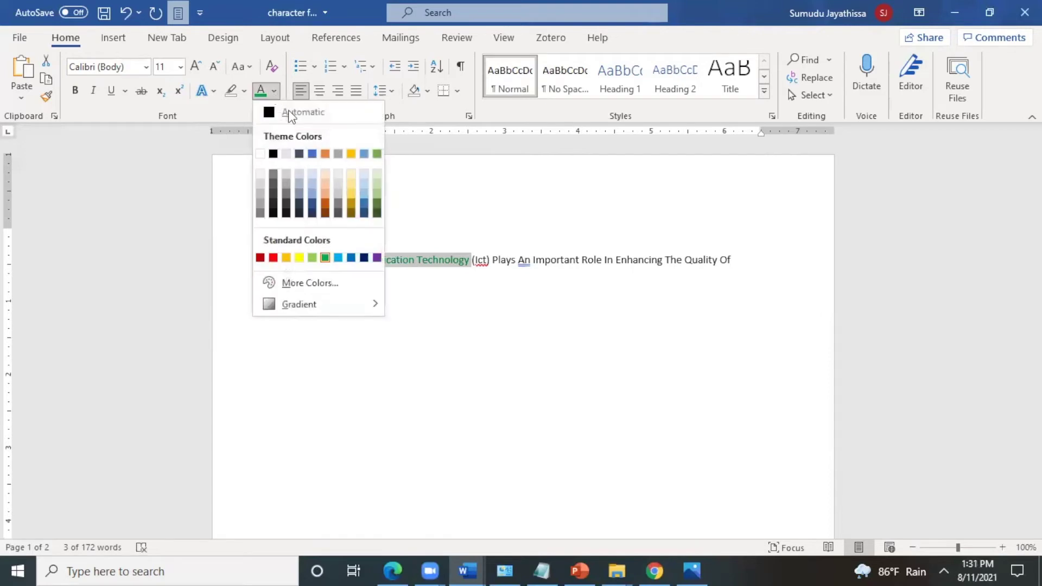
click(367, 192)
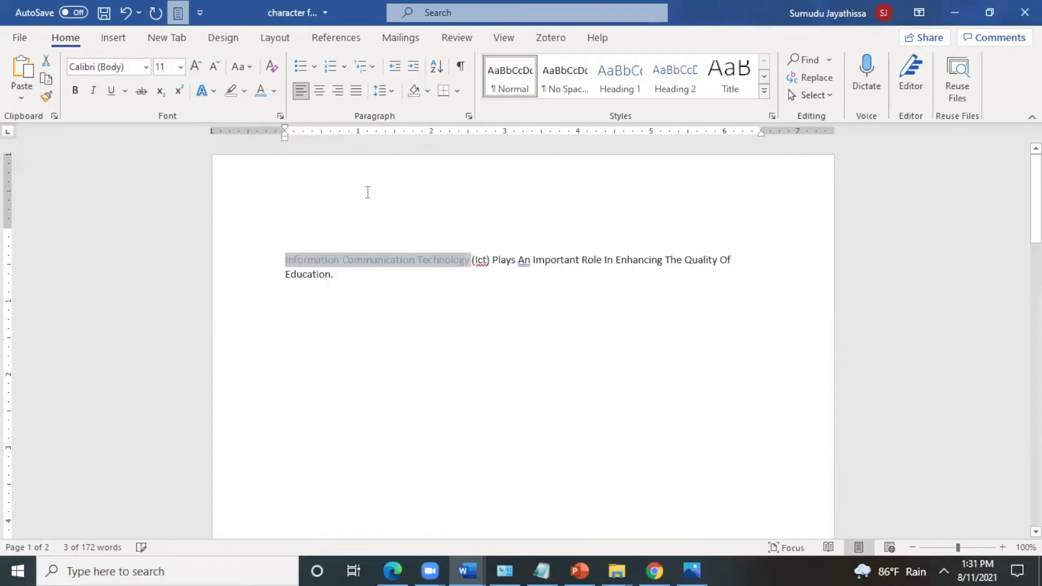
click(275, 94)
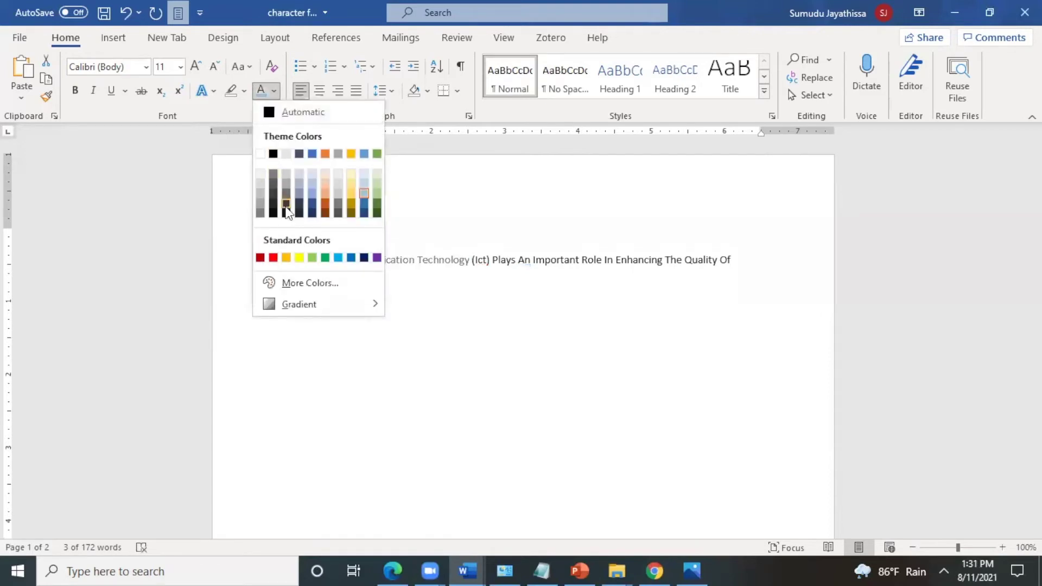
click(313, 205)
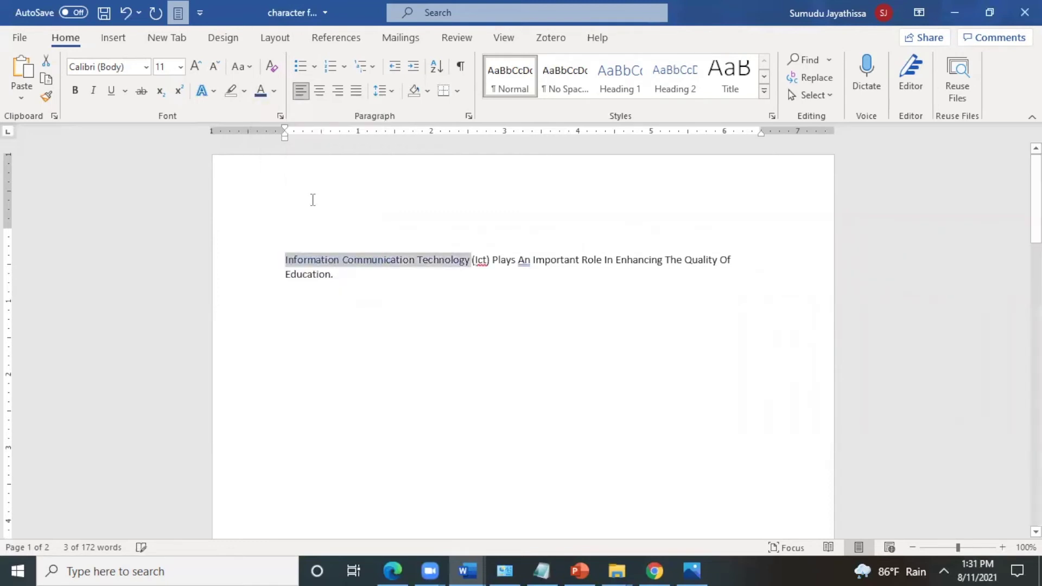
click(274, 92)
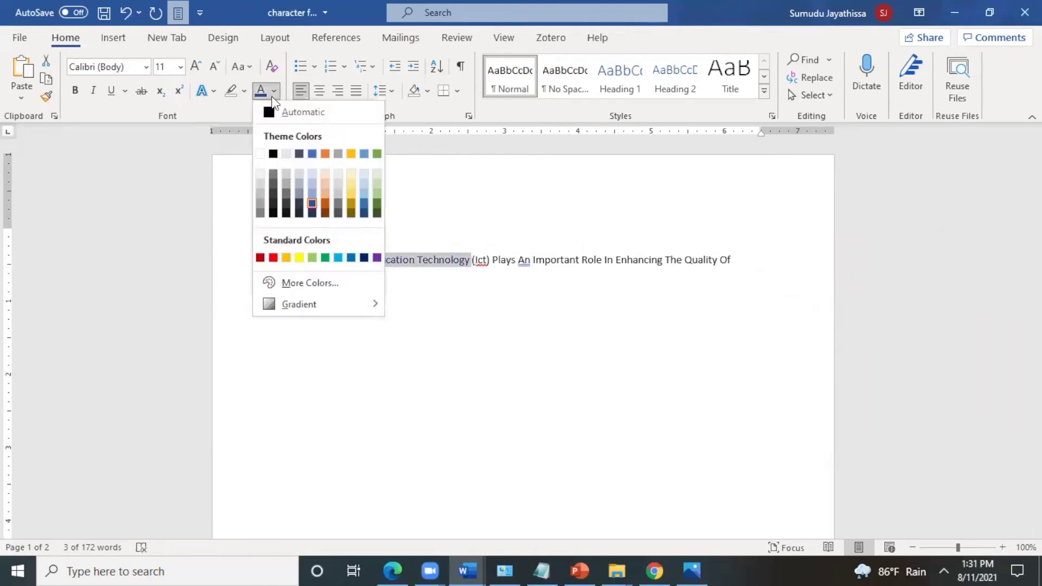
click(295, 282)
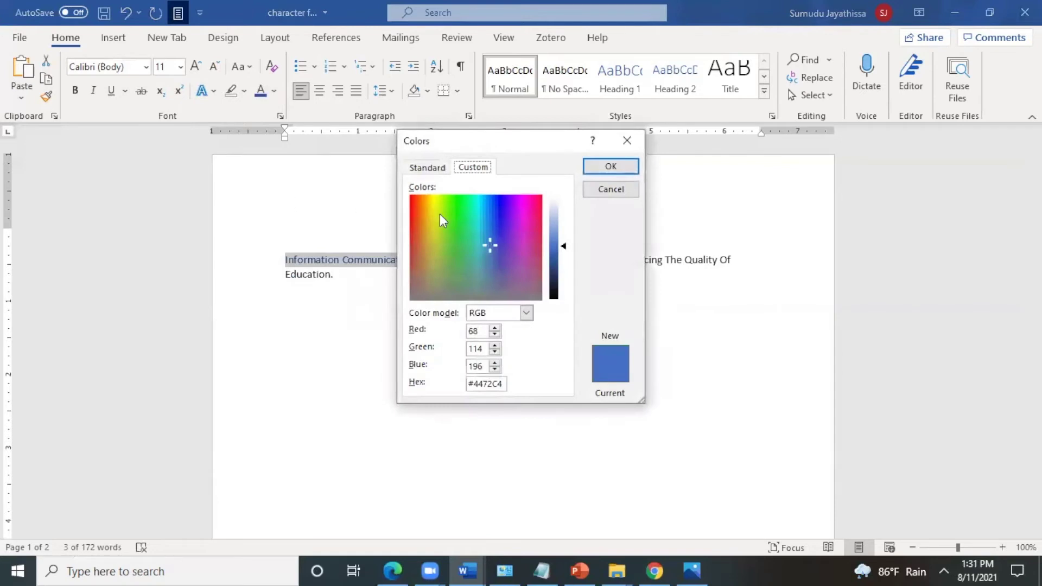
click(629, 139)
Apply a custom RGB font colour of red 58, green 120 and blue 158 to "Information Communication Technology".
click(275, 90)
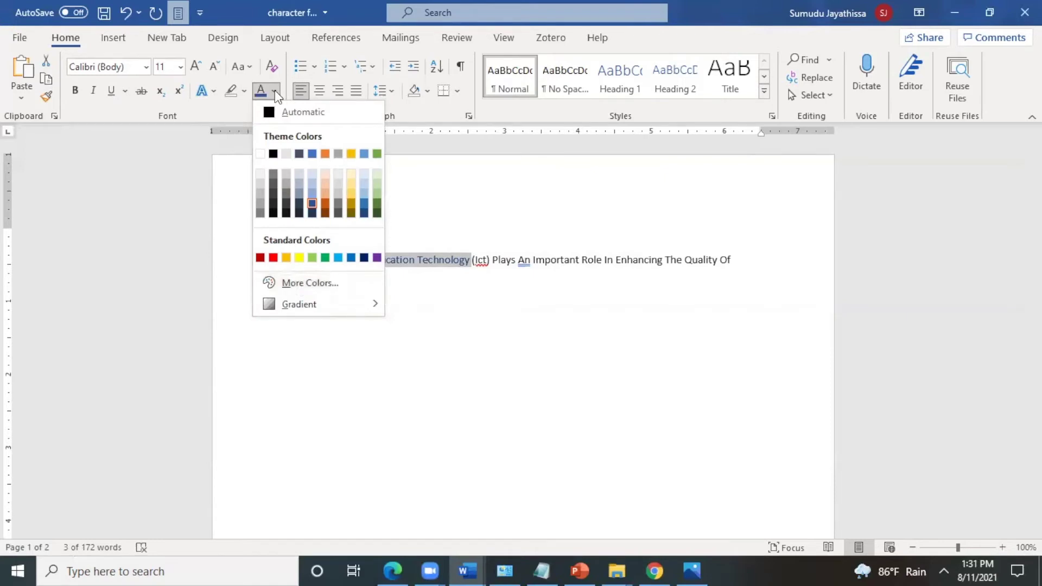
click(294, 284)
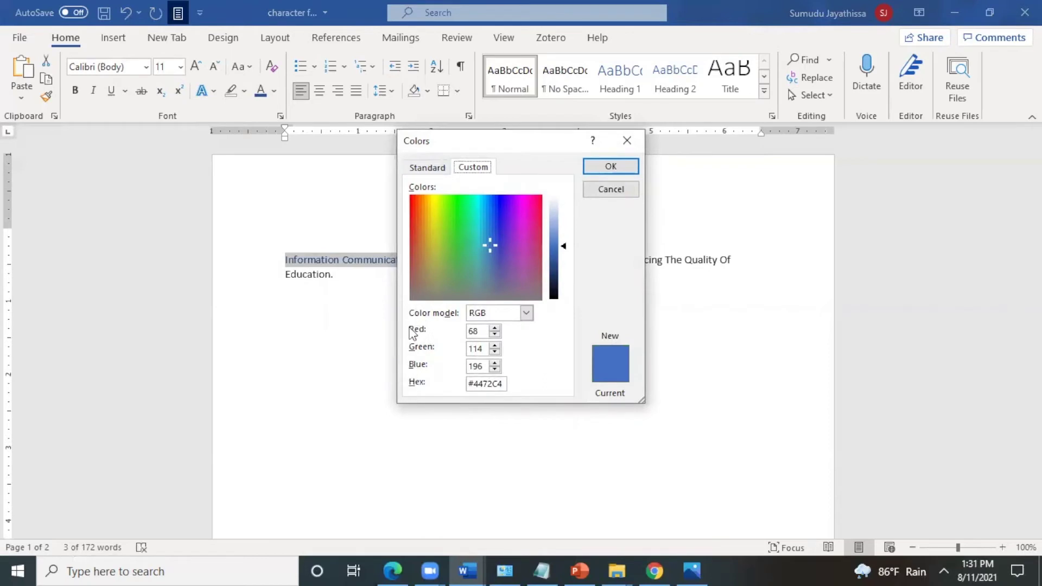
click(495, 335)
click(480, 333)
key(BackSpace)
key(BackSpace)
text(58)
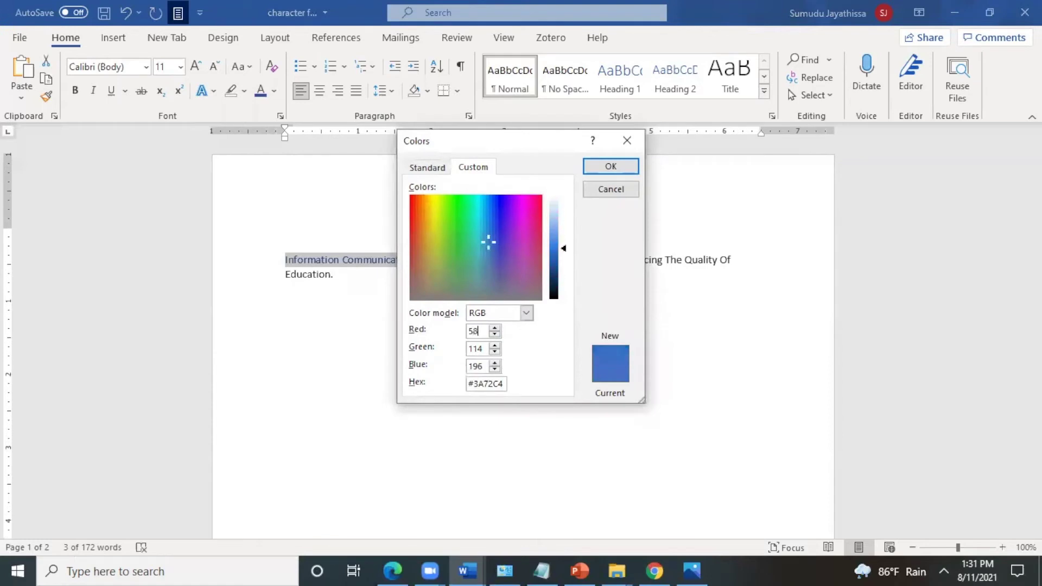
click(485, 349)
key(BackSpace)
key(BackSpace)
text(20)
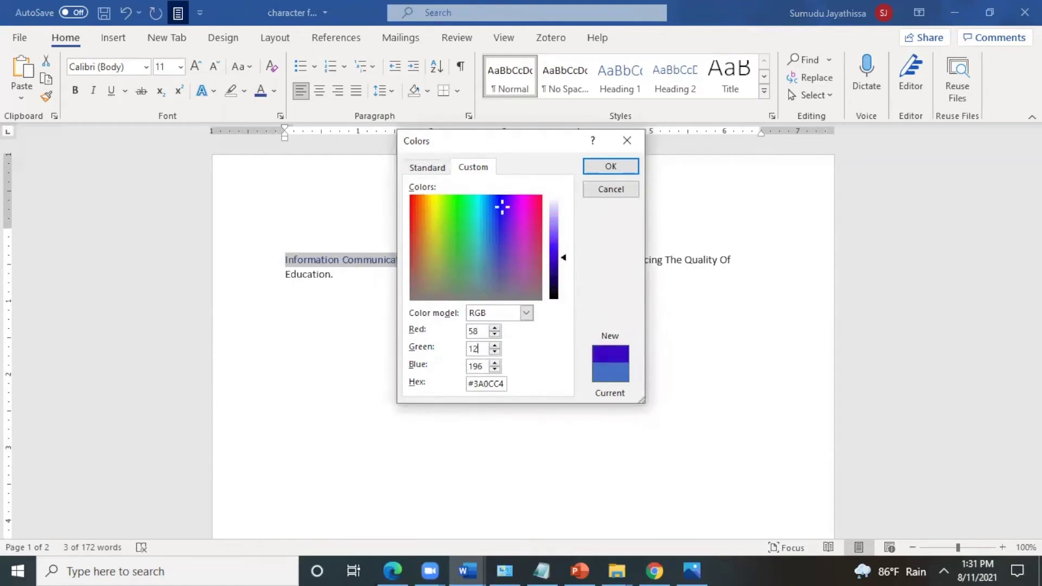
click(484, 366)
key(BackSpace)
key(BackSpace)
key(BackSpace)
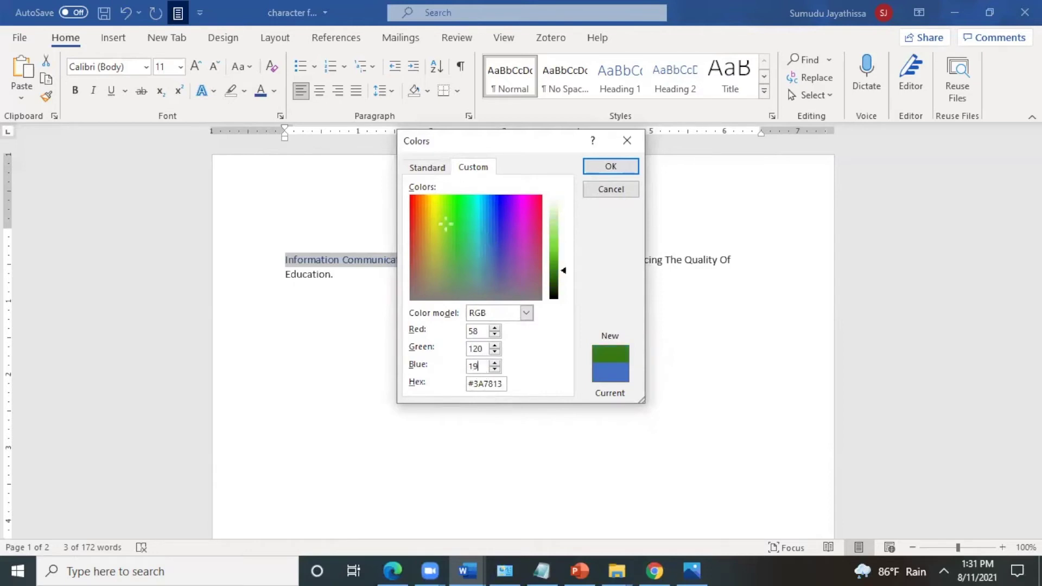
text(158)
click(596, 166)
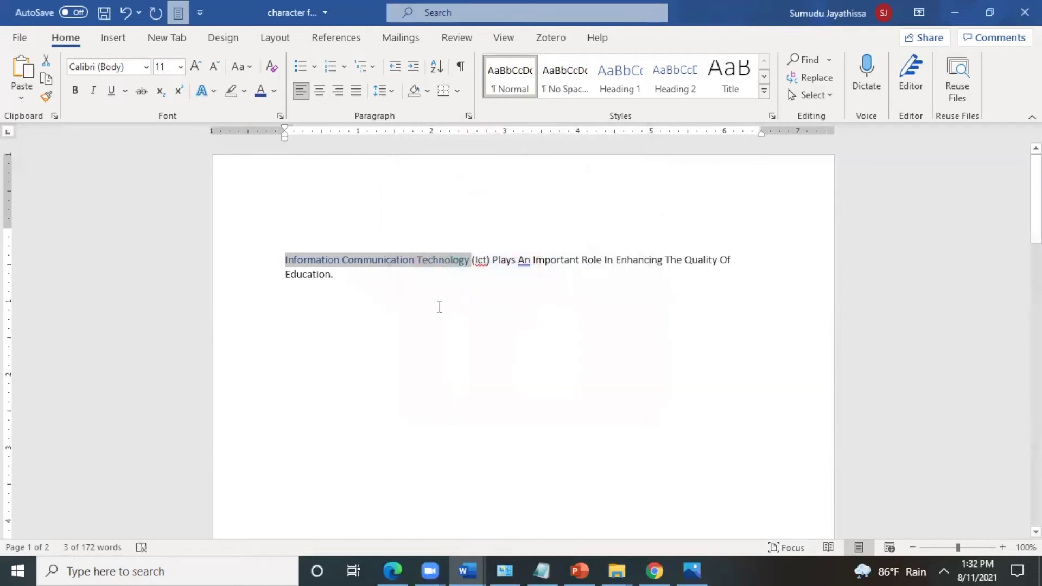
click(387, 301)
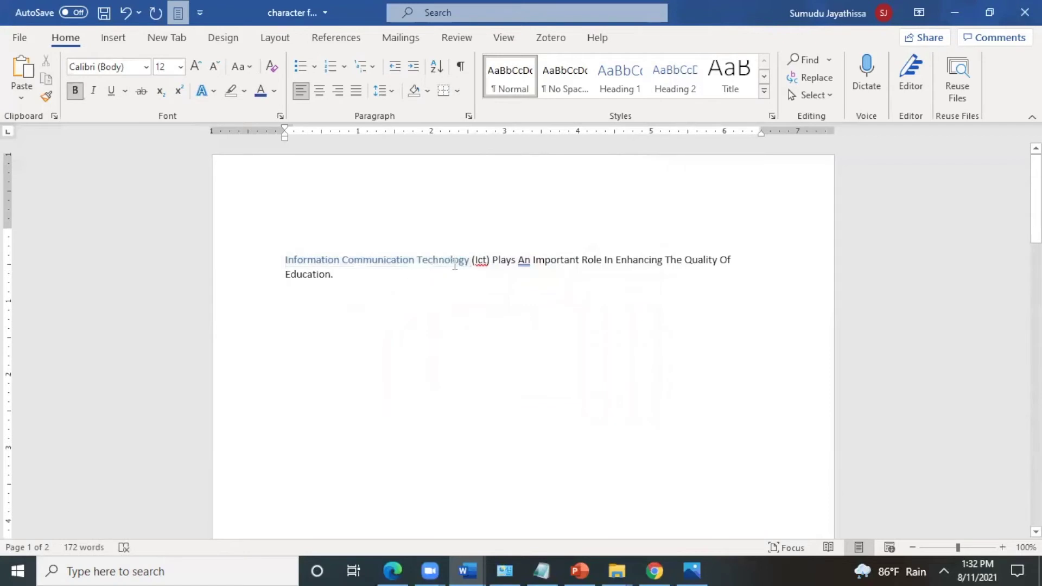
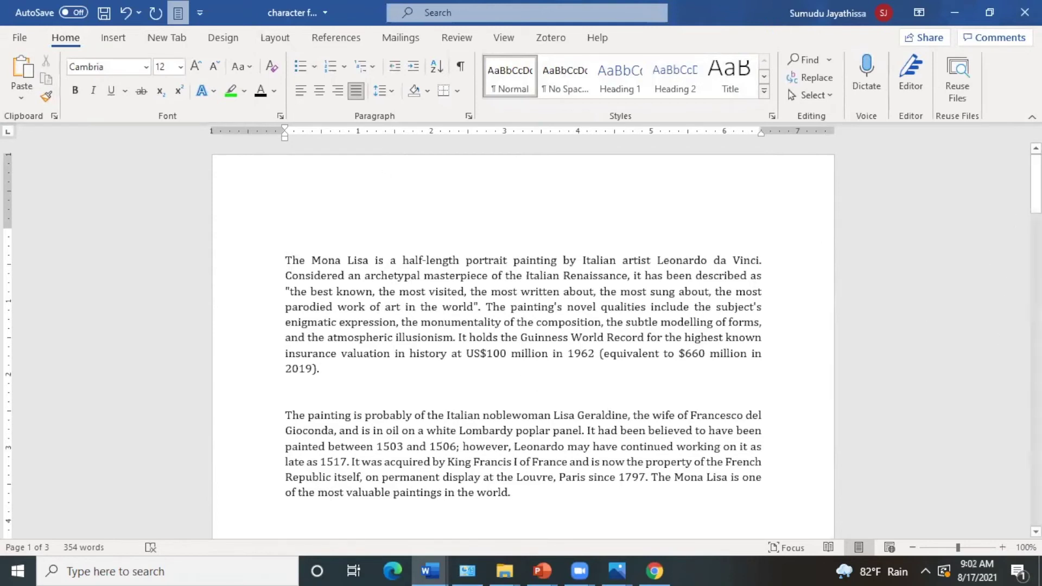
Left-align the first Mona Lisa paragraph and switch it to centre alignment.
drag(1035, 182, 1036, 188)
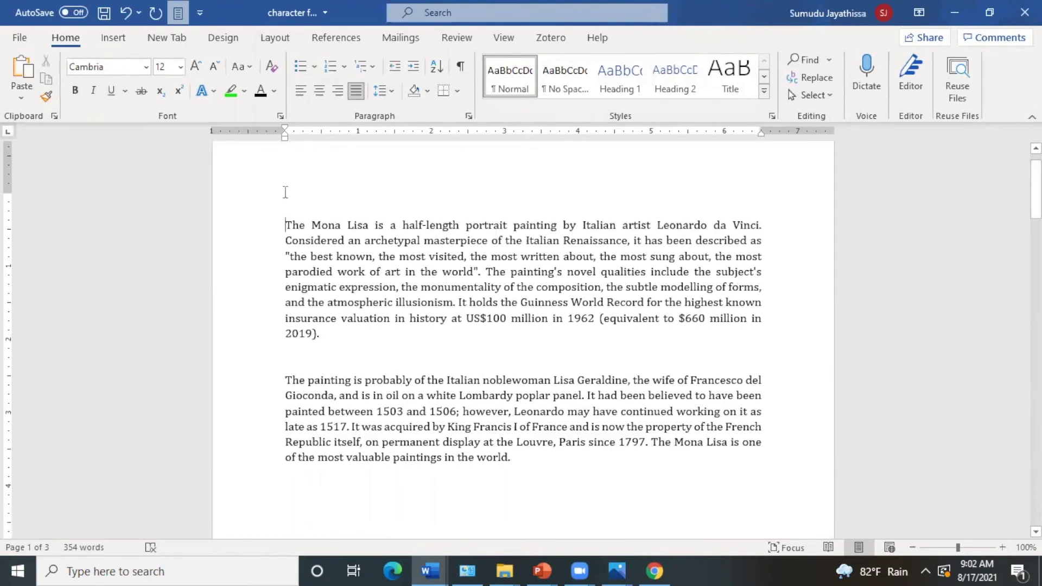
click(285, 226)
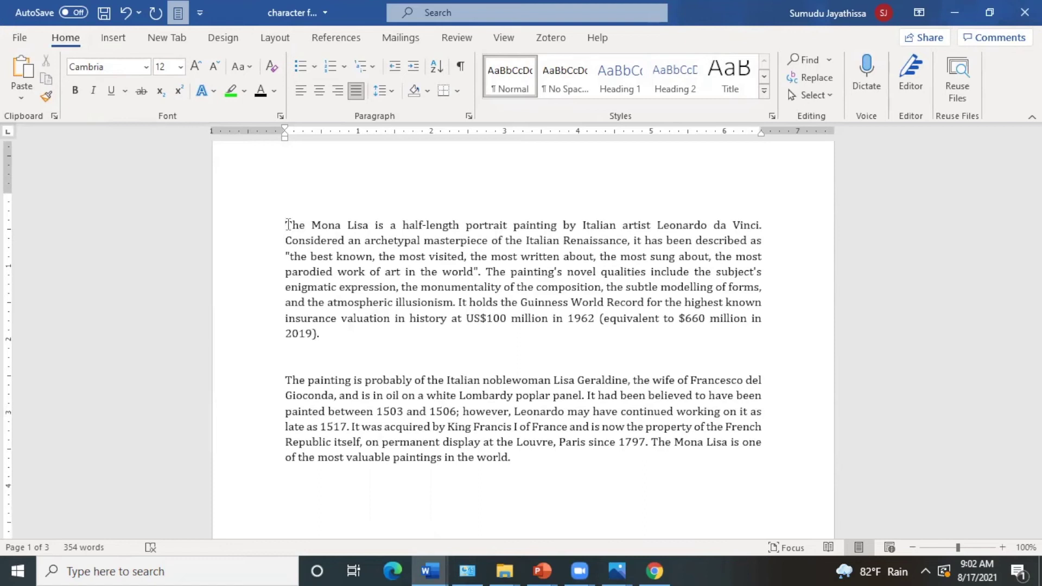
click(297, 93)
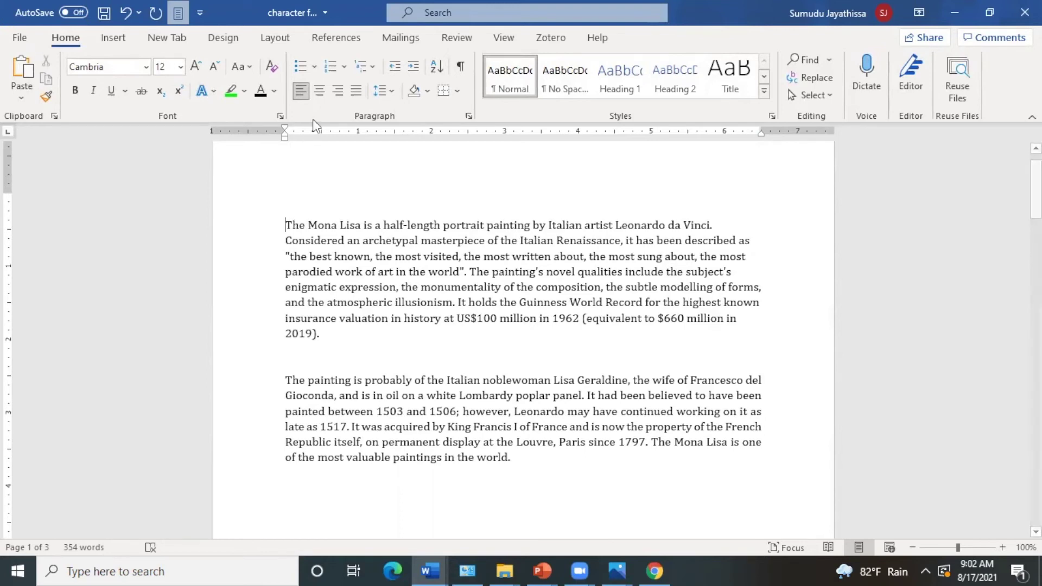
click(320, 91)
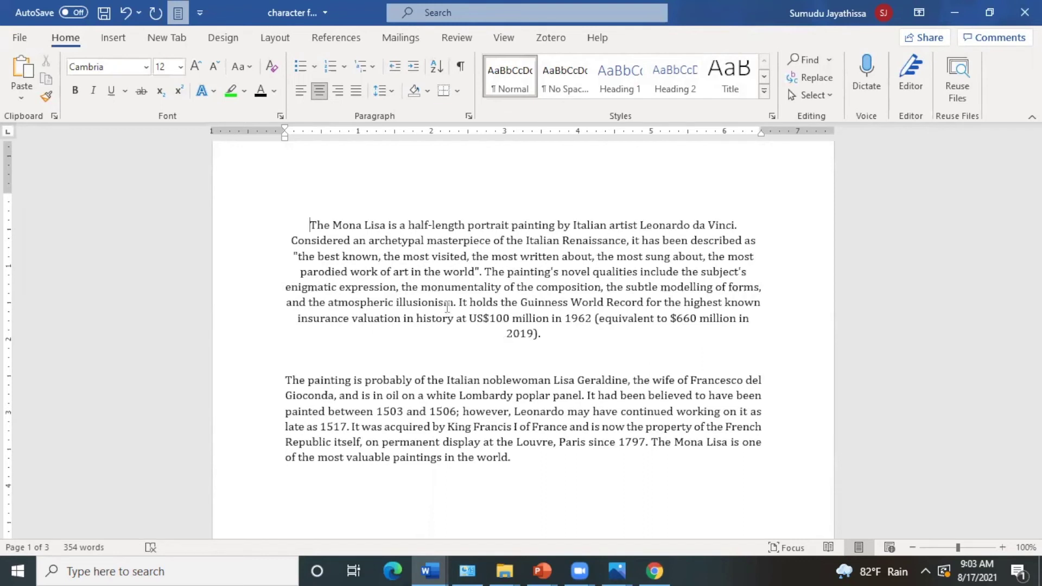
Change the first Mona Lisa paragraph to left and right alignment, and finish with it justified.
click(301, 91)
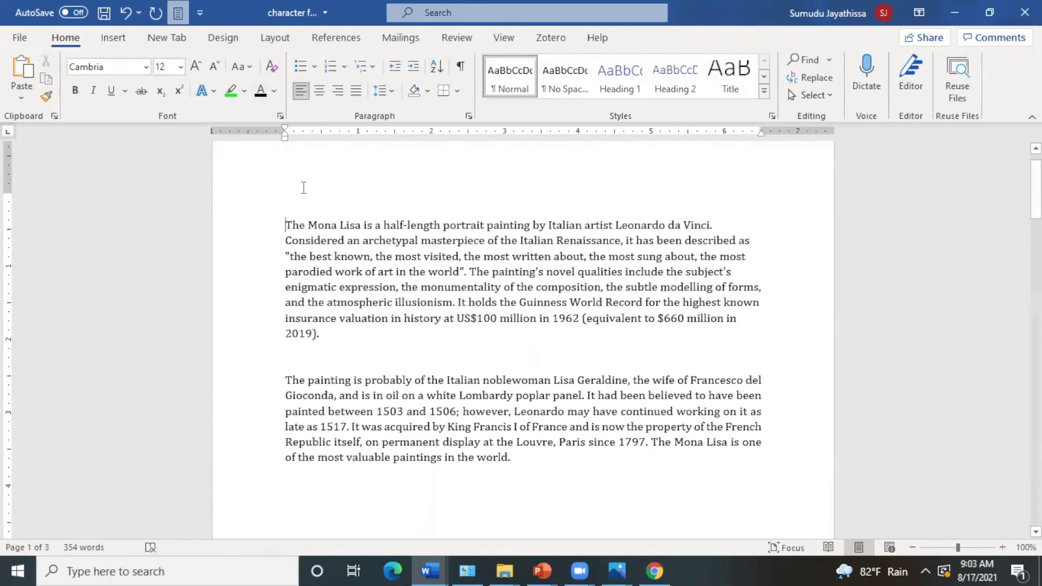
click(341, 90)
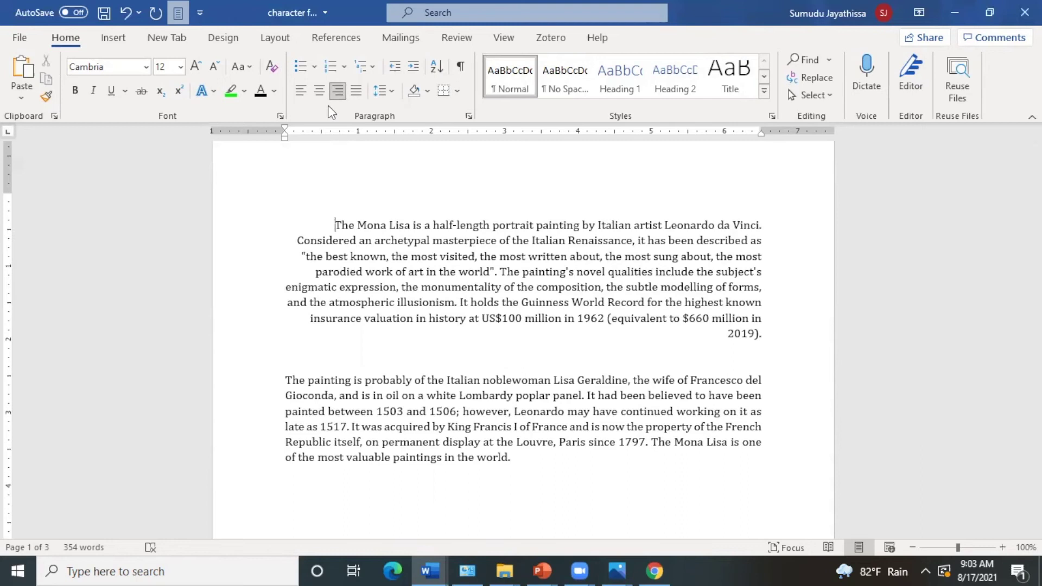
click(357, 93)
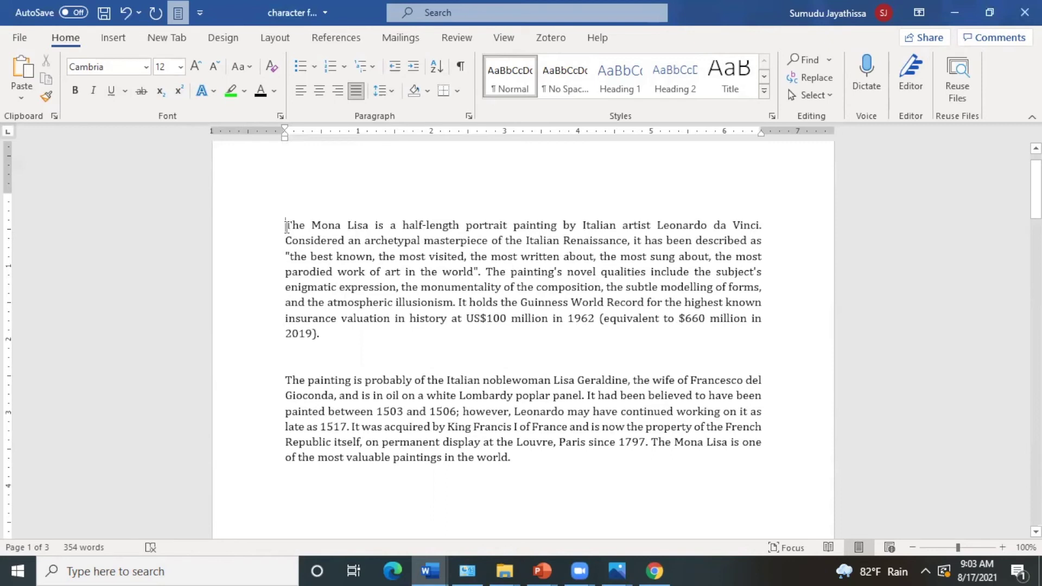
Set the first Mona Lisa paragraph's line spacing to 2.0 and compare it with the paragraph below.
click(391, 91)
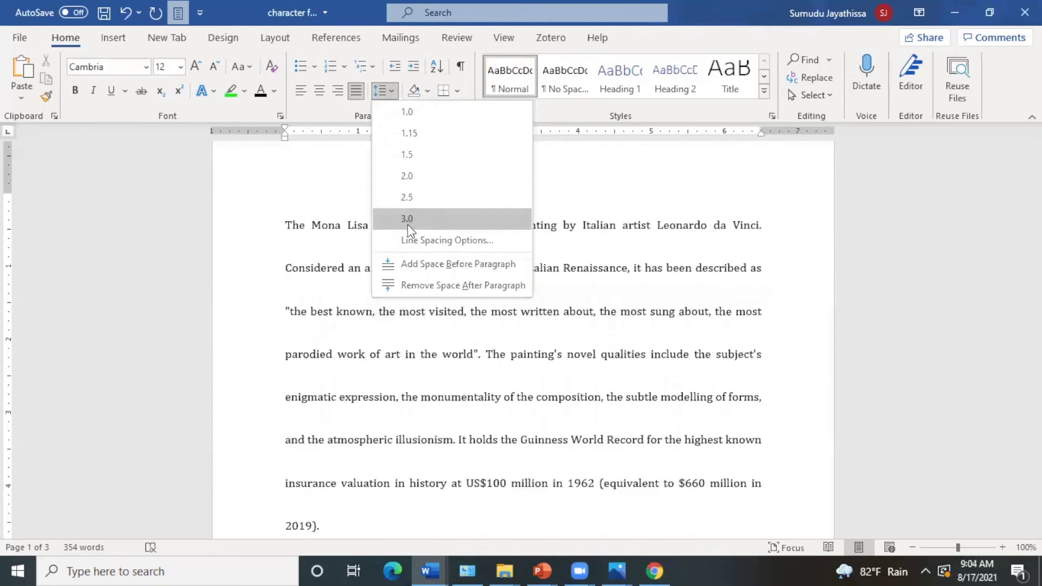
click(410, 176)
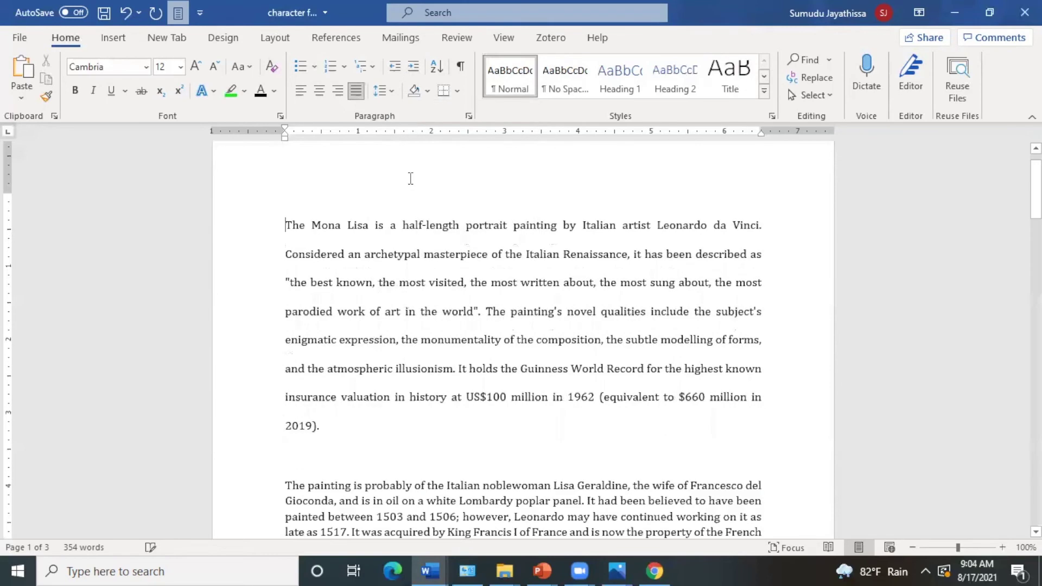
scroll(410, 179, down, 1)
scroll(523, 337, down, 5)
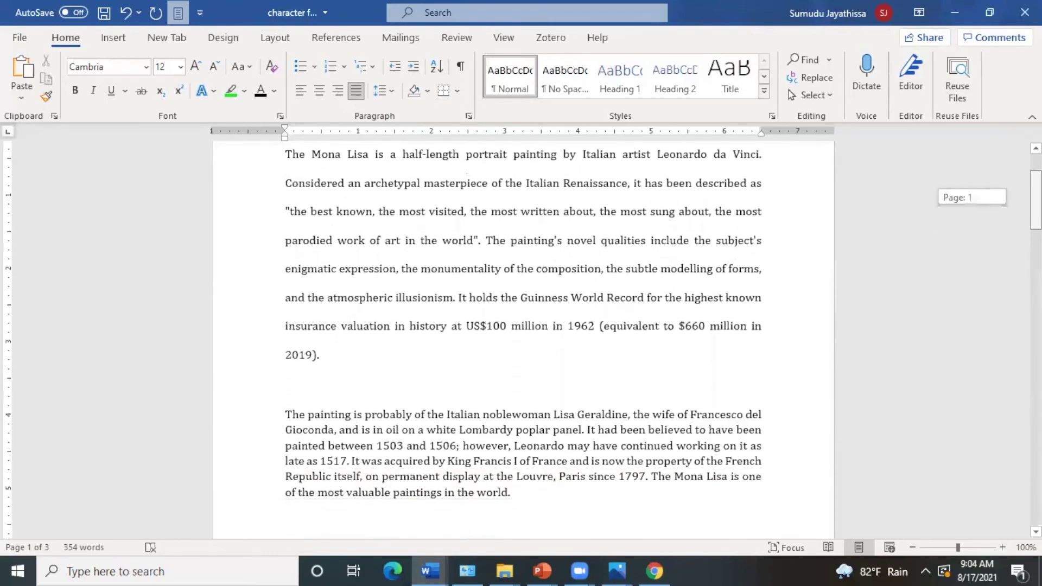
scroll(523, 336, up, 3)
scroll(523, 326, down, 1)
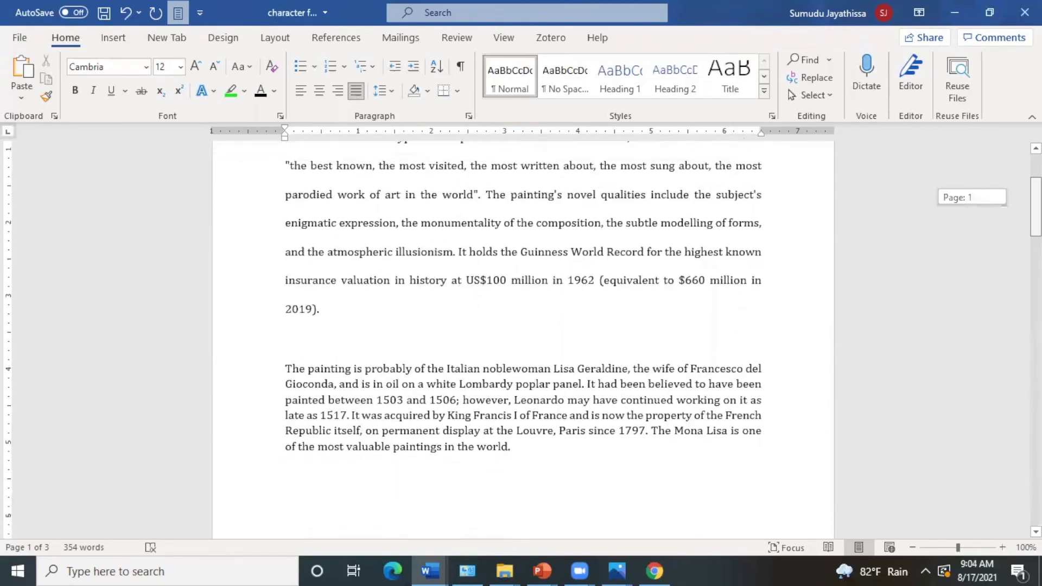
scroll(523, 325, up, 2)
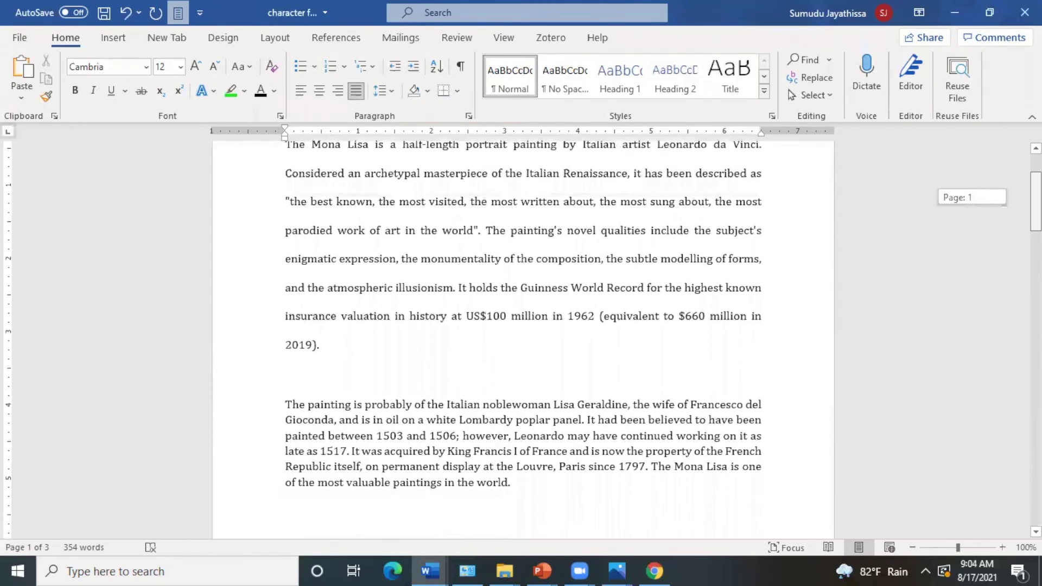
Change the first Mona Lisa paragraph's line spacing to 1.5.
scroll(523, 326, down, 3)
scroll(632, 384, up, 3)
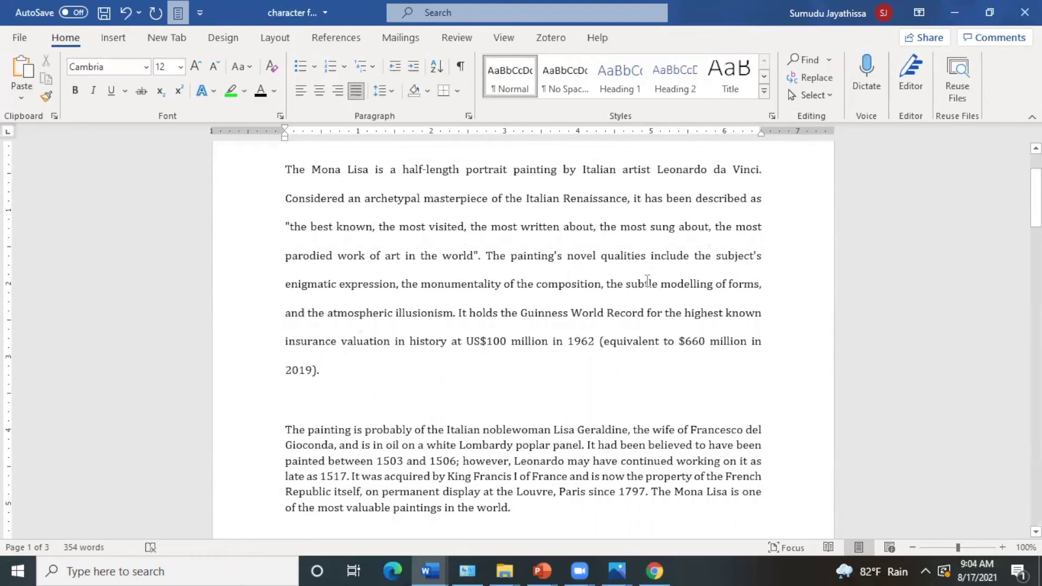
click(395, 93)
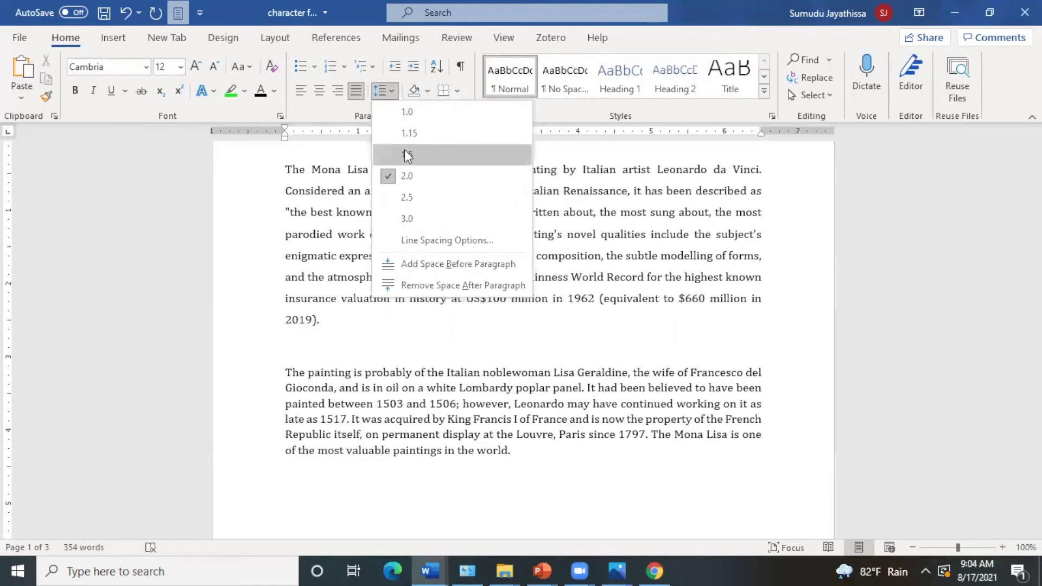
click(407, 154)
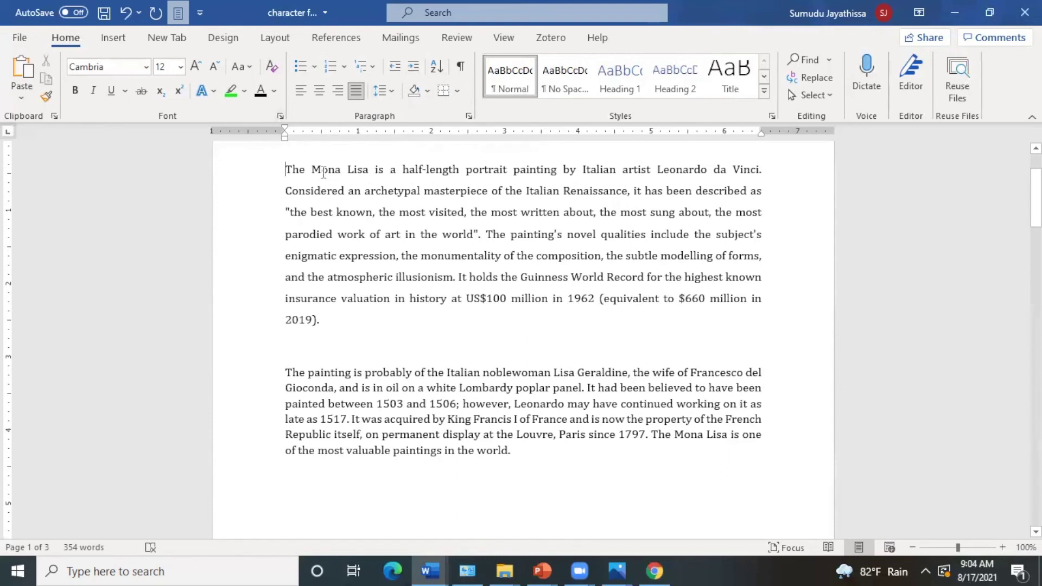
Shade the first Mona Lisa paragraph in standard red, and replace the shading with white.
click(428, 96)
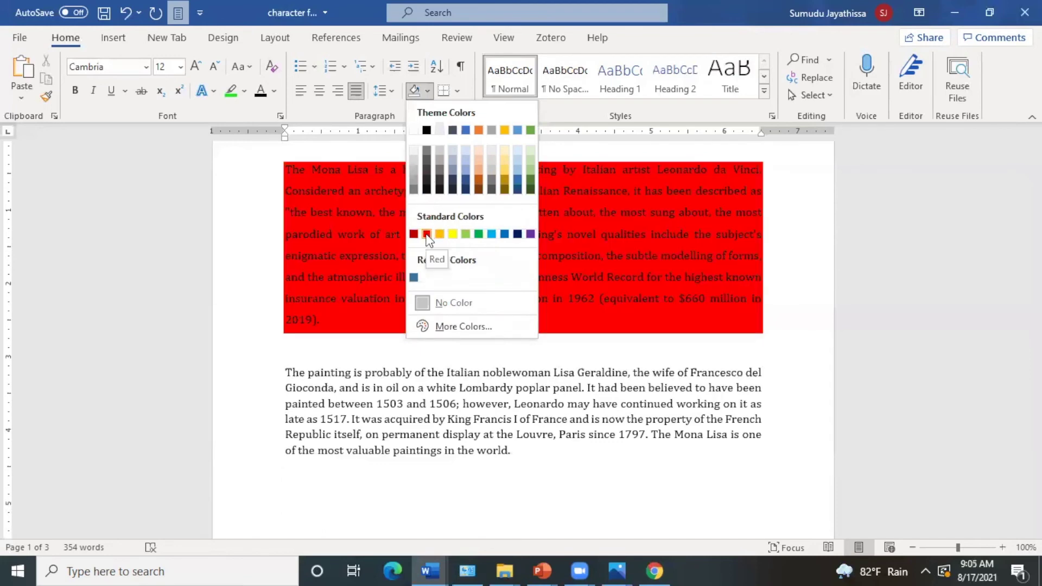
click(427, 235)
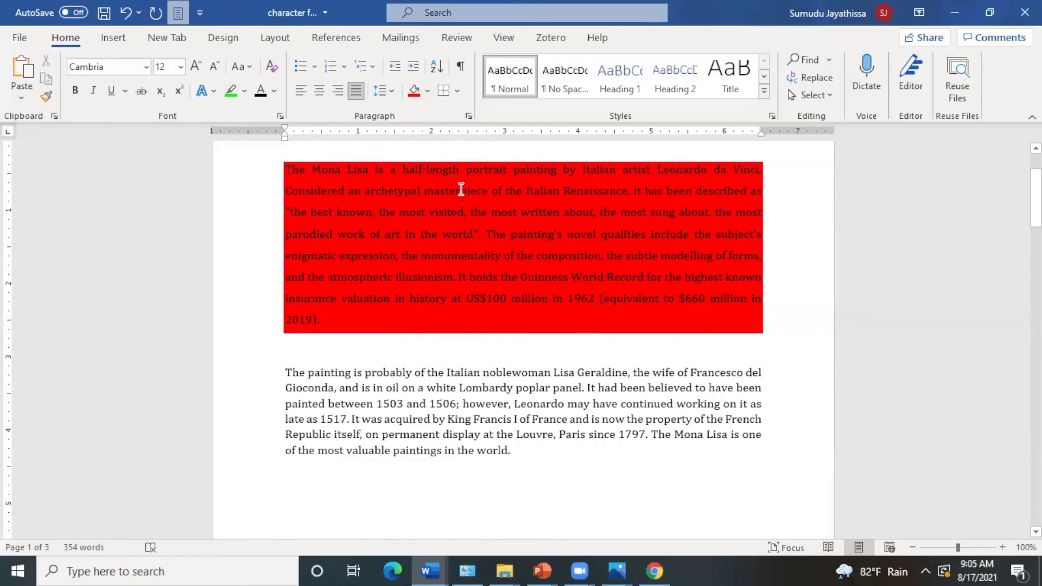
click(429, 92)
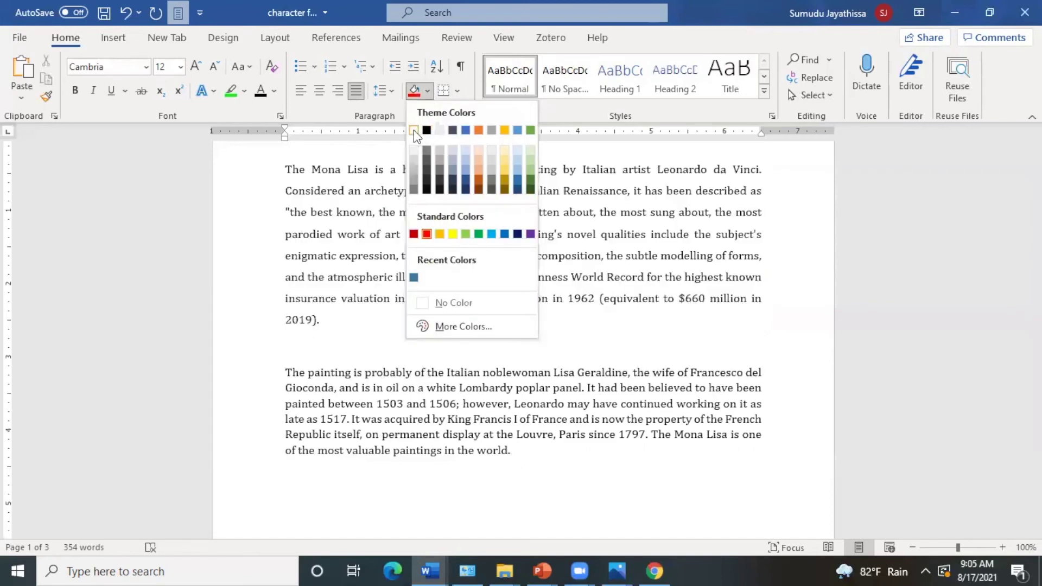
click(414, 129)
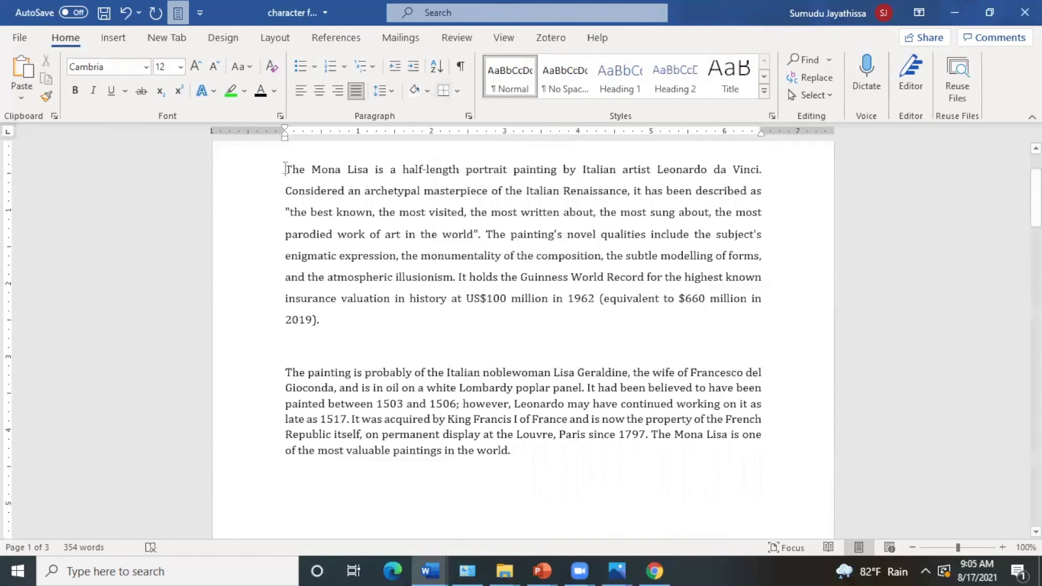
Try to give the first Mona Lisa paragraph a 2 ¼ pt border with the border setting left at None.
drag(286, 170, 367, 317)
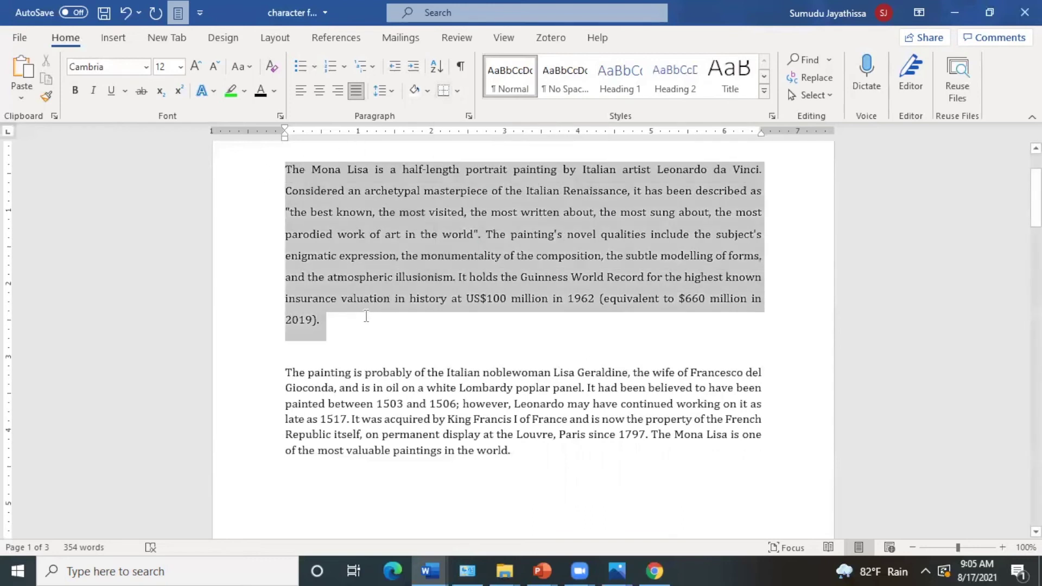
click(456, 91)
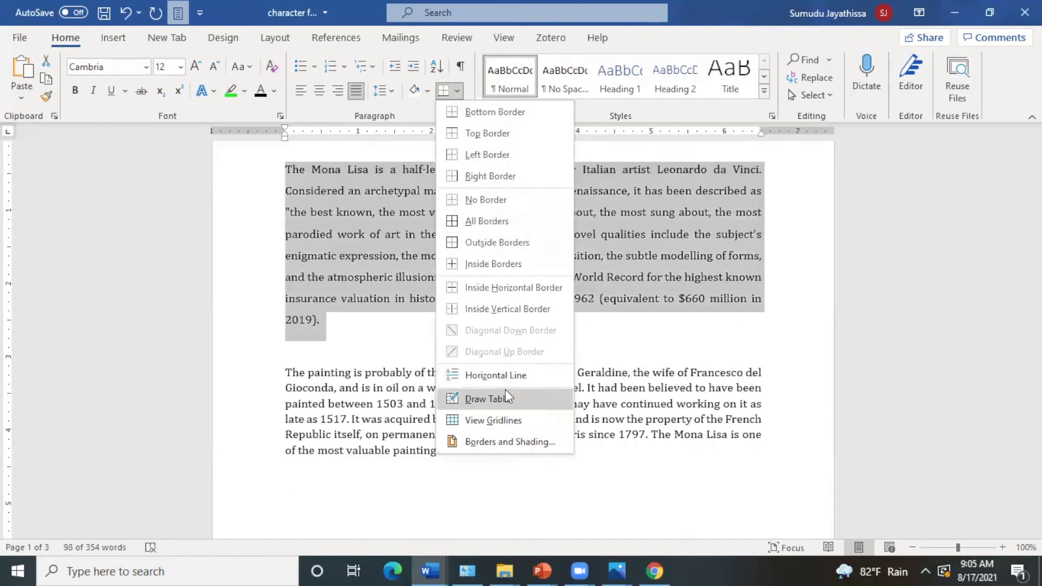
click(494, 442)
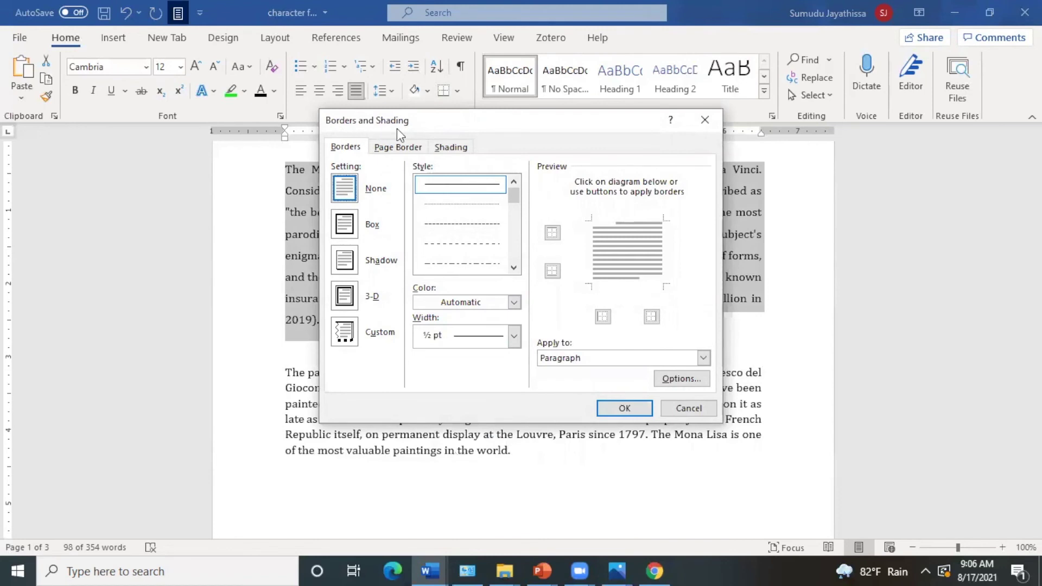
click(386, 150)
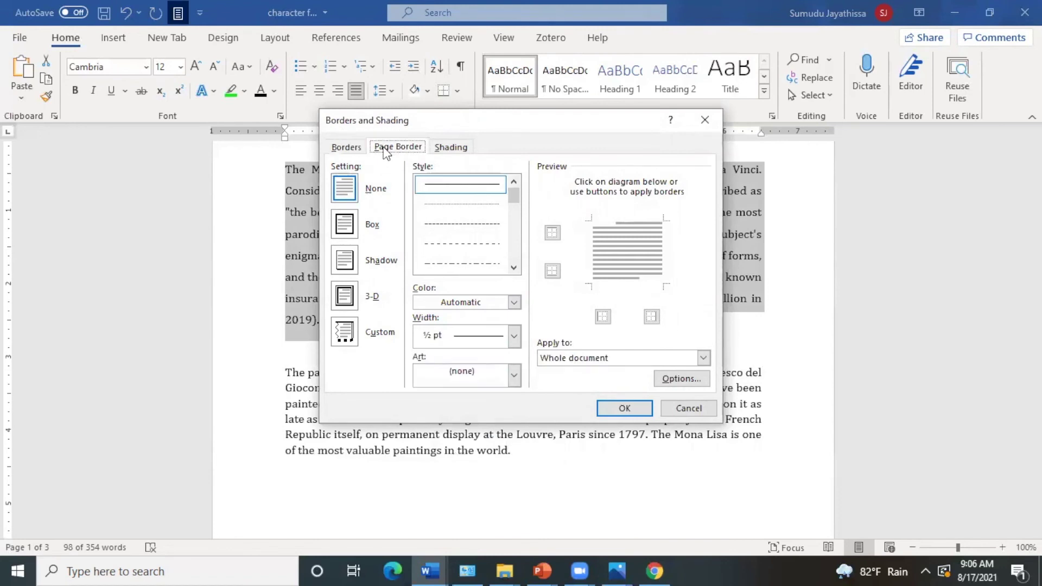
click(347, 148)
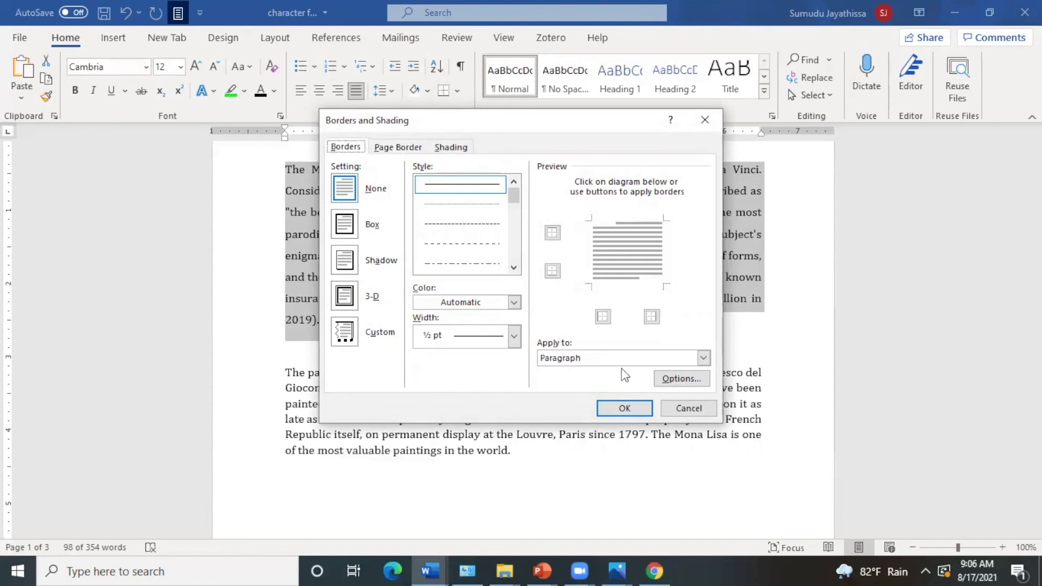
click(513, 336)
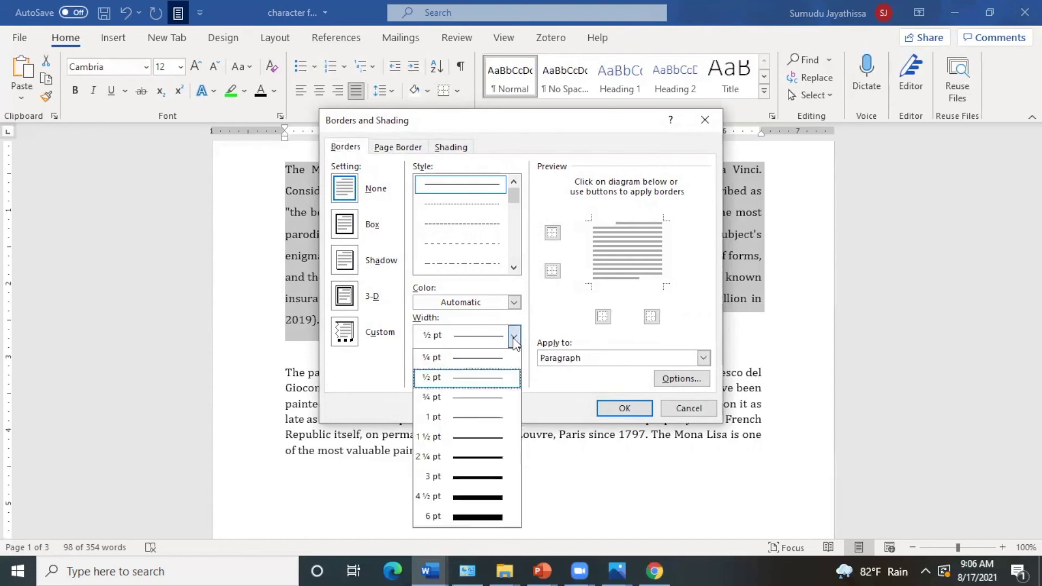
click(492, 458)
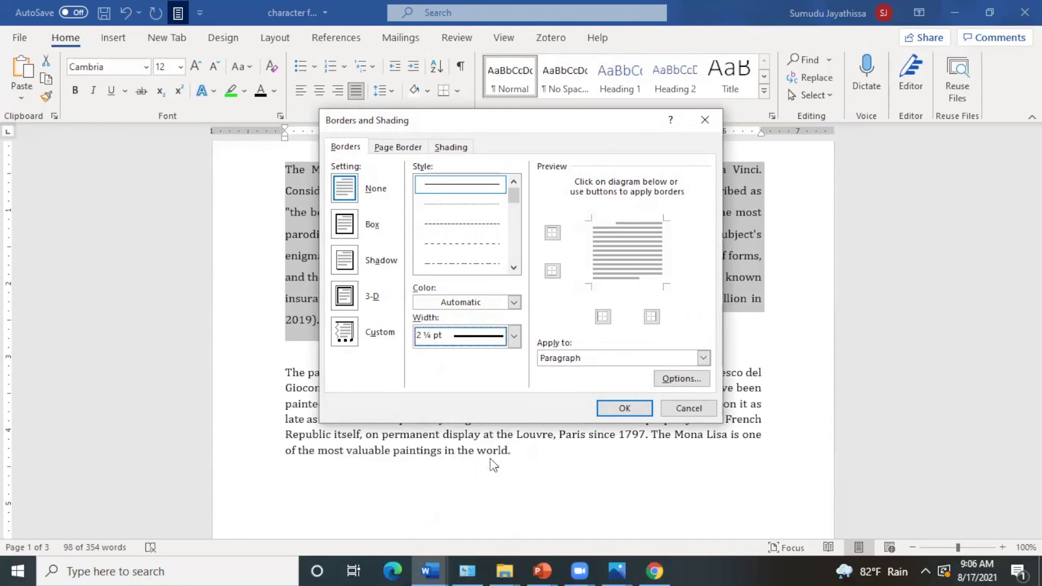
click(620, 410)
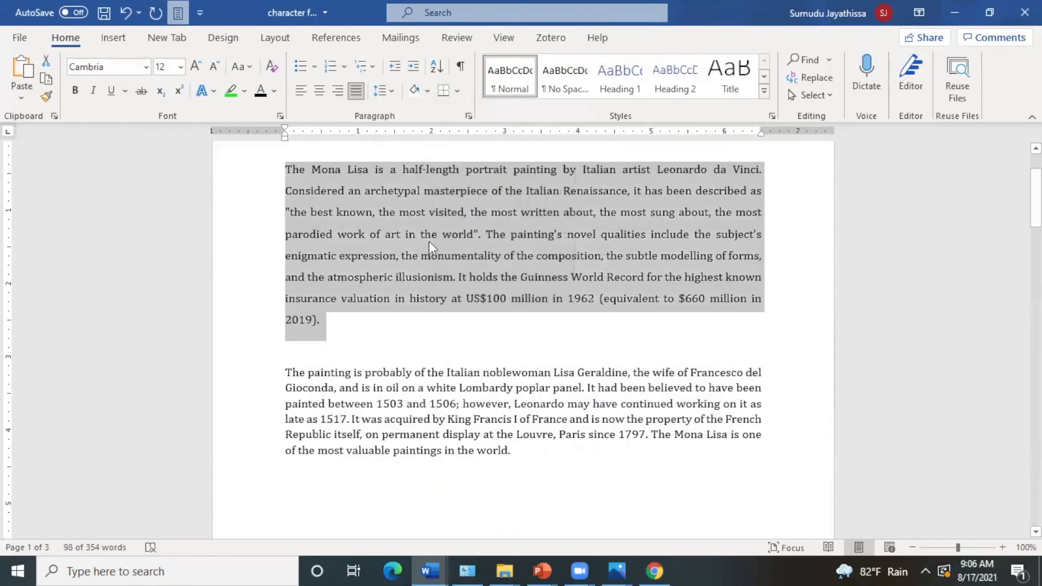
click(429, 241)
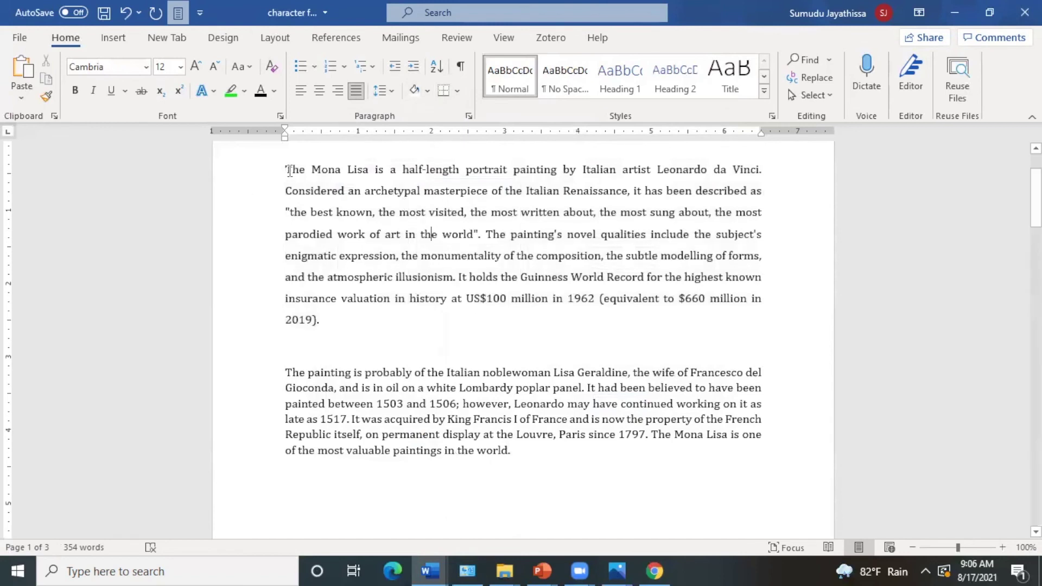
Put a Box border around the first Mona Lisa paragraph with a triple-line style, dark blue colour and 2 ¼ pt width.
drag(287, 169, 357, 319)
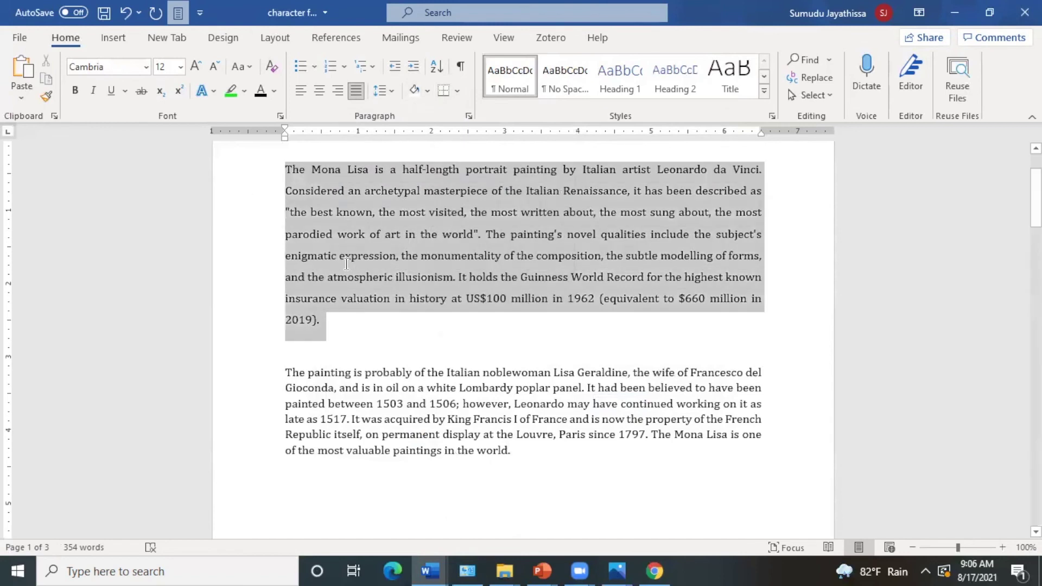
click(459, 92)
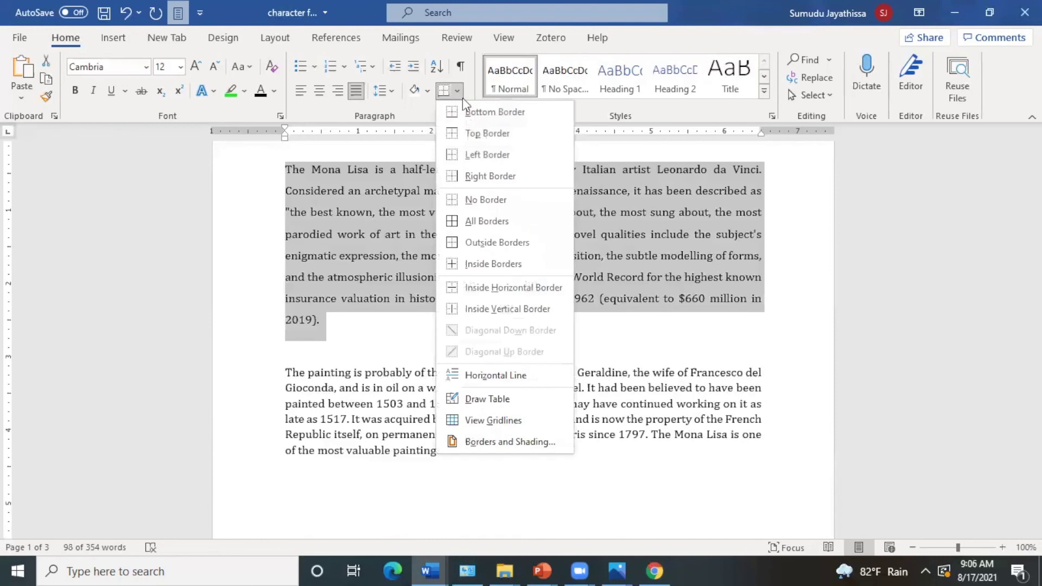
click(468, 441)
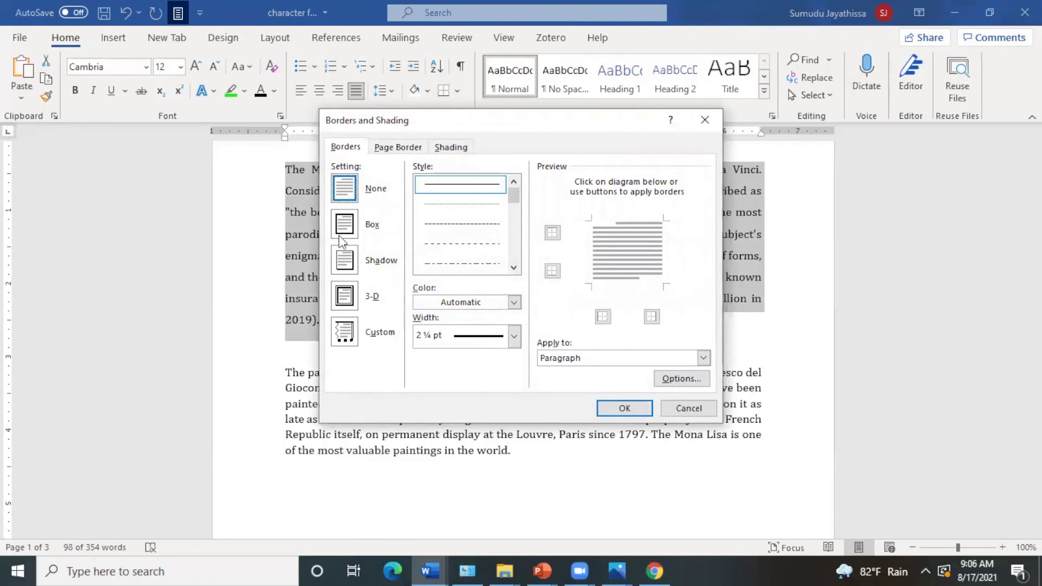
click(344, 240)
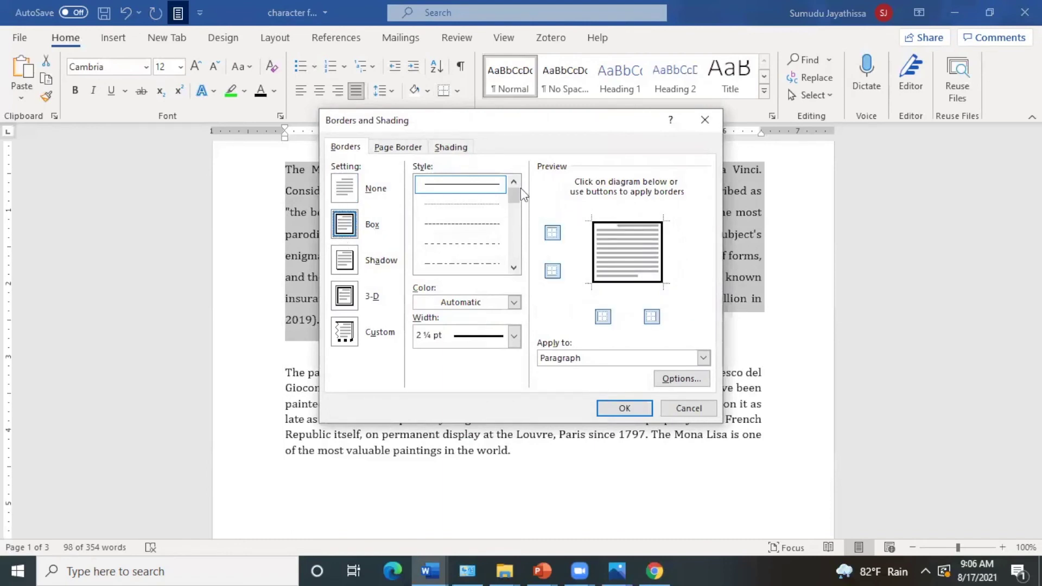
scroll(512, 203, down, 3)
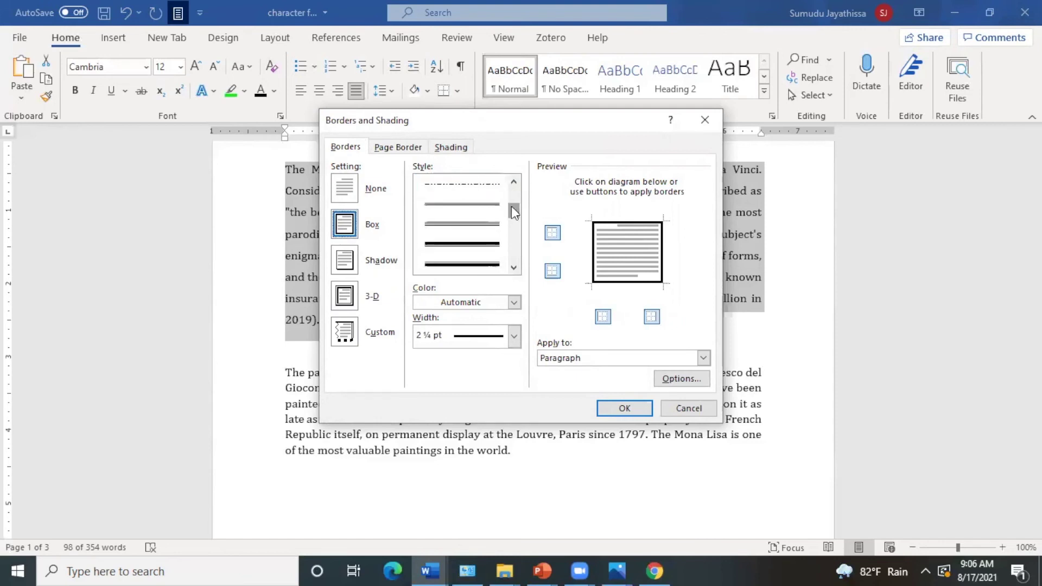
click(485, 225)
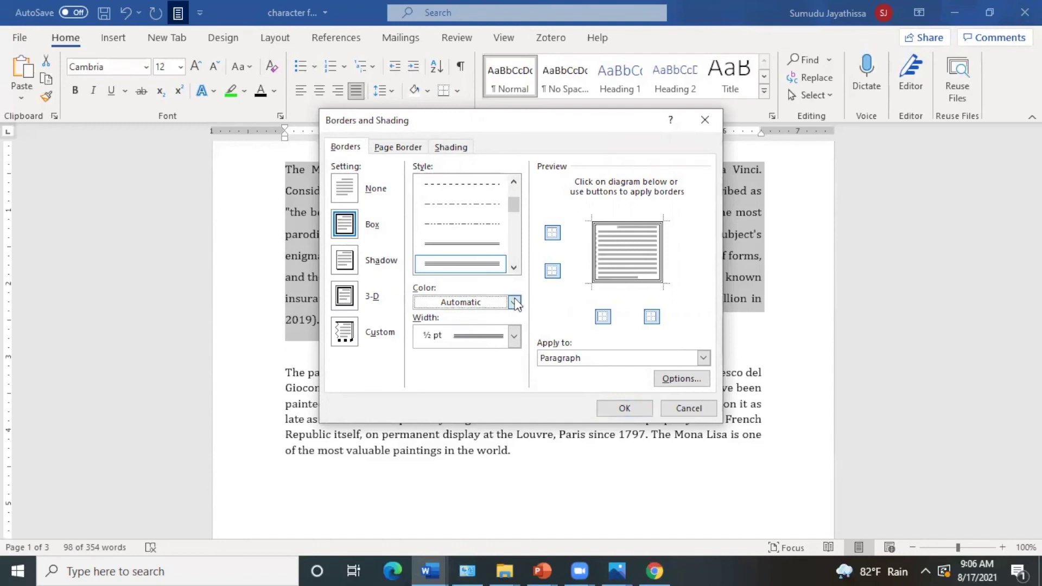
click(513, 303)
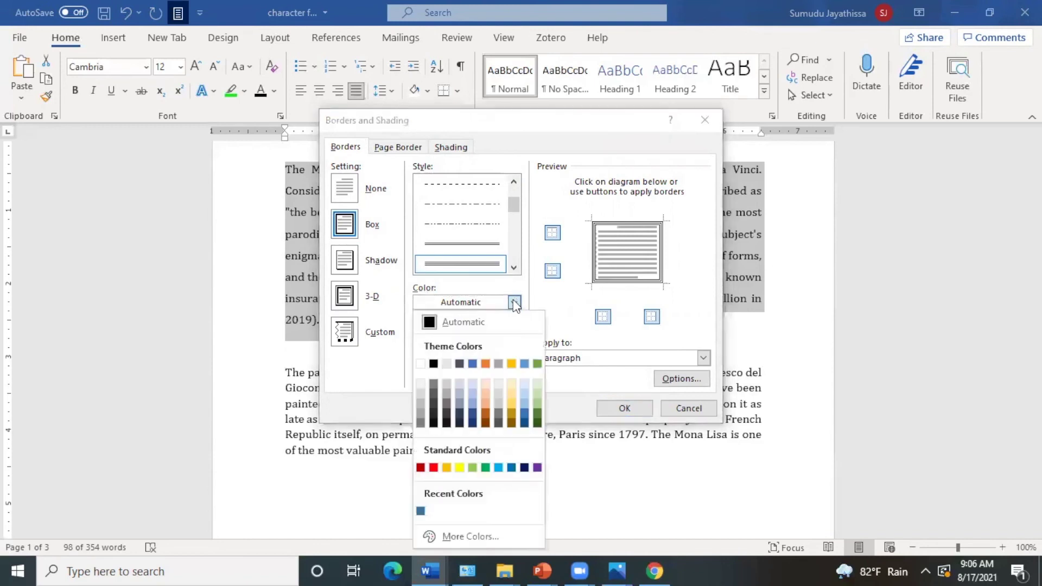
click(473, 414)
click(513, 336)
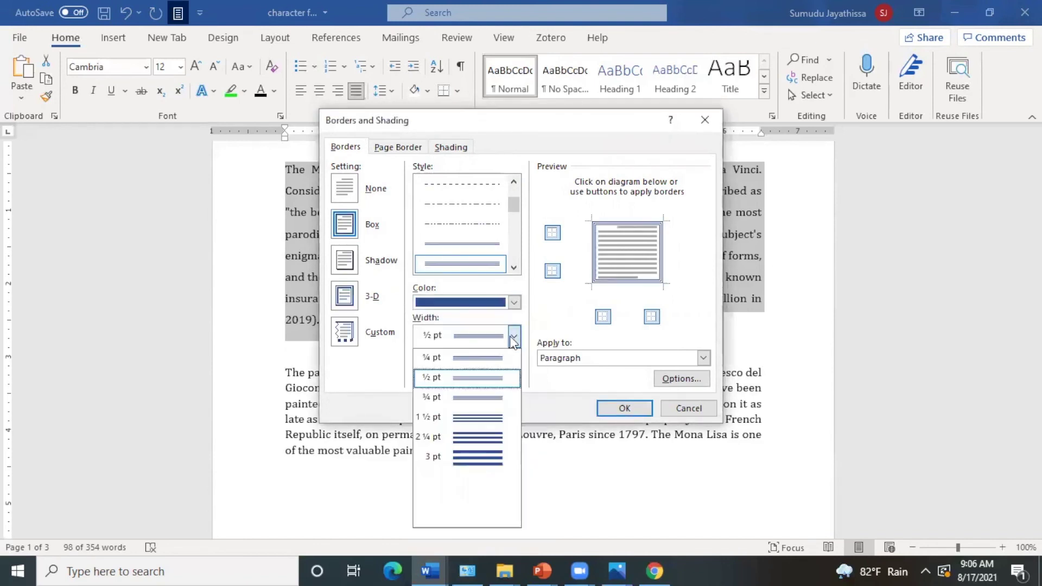
click(476, 438)
click(614, 411)
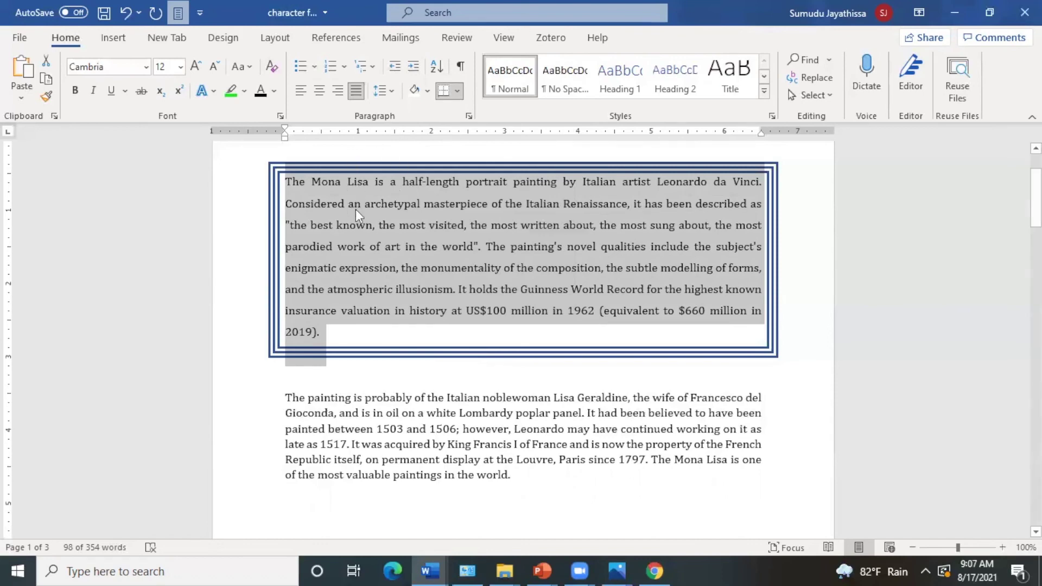
Undo the box border on the first Mona Lisa paragraph and deselect the text.
click(125, 15)
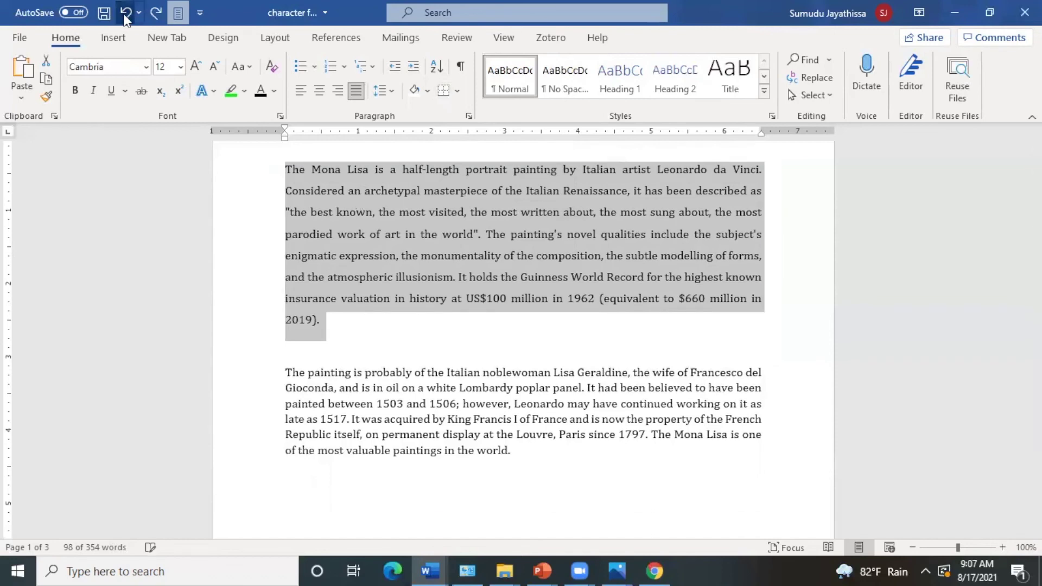
click(438, 255)
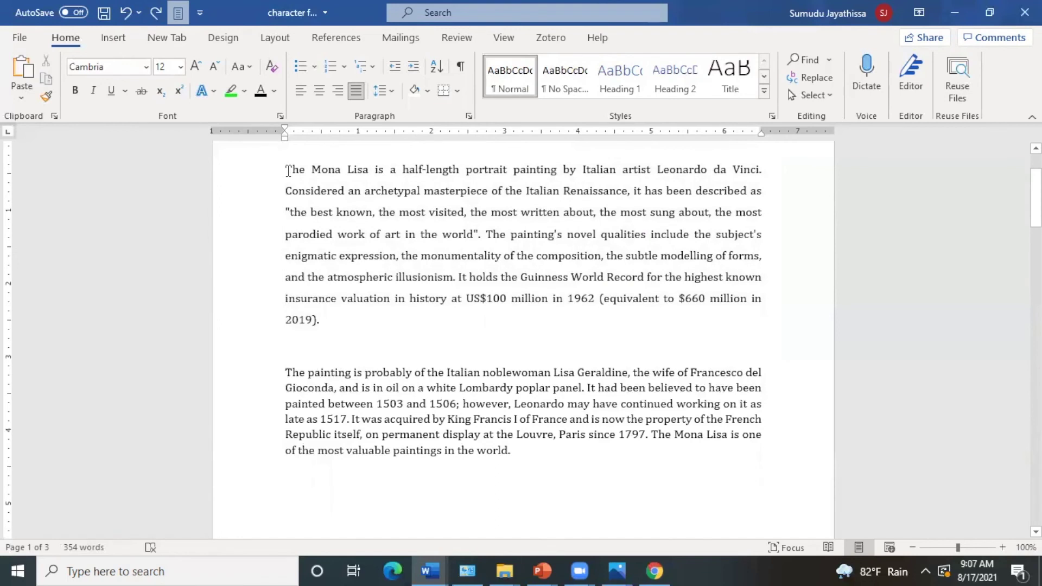
Increase the first Mona Lisa paragraph's indent by three levels, and decrease it back to the page margin.
click(416, 68)
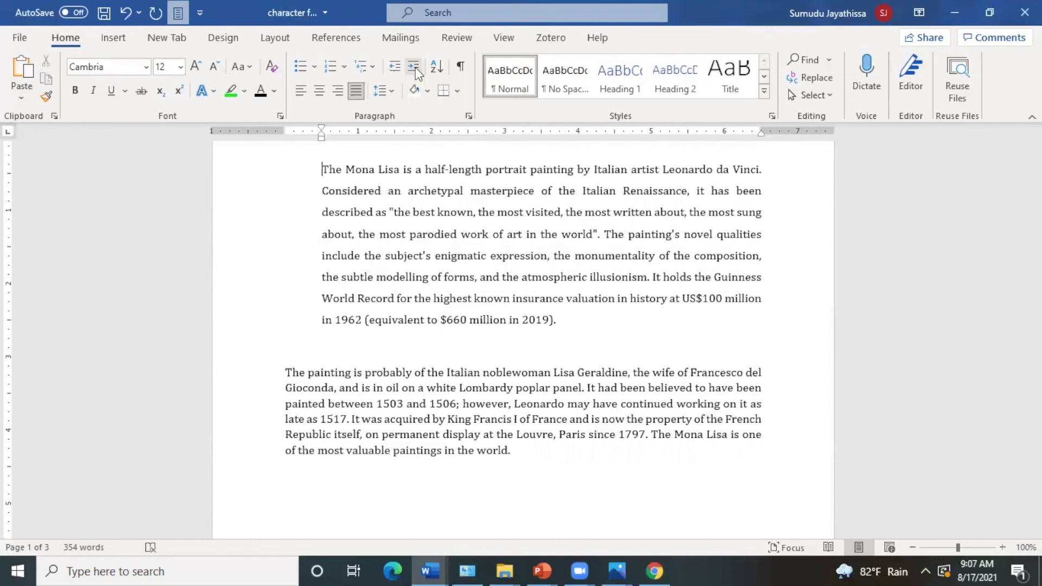
click(415, 68)
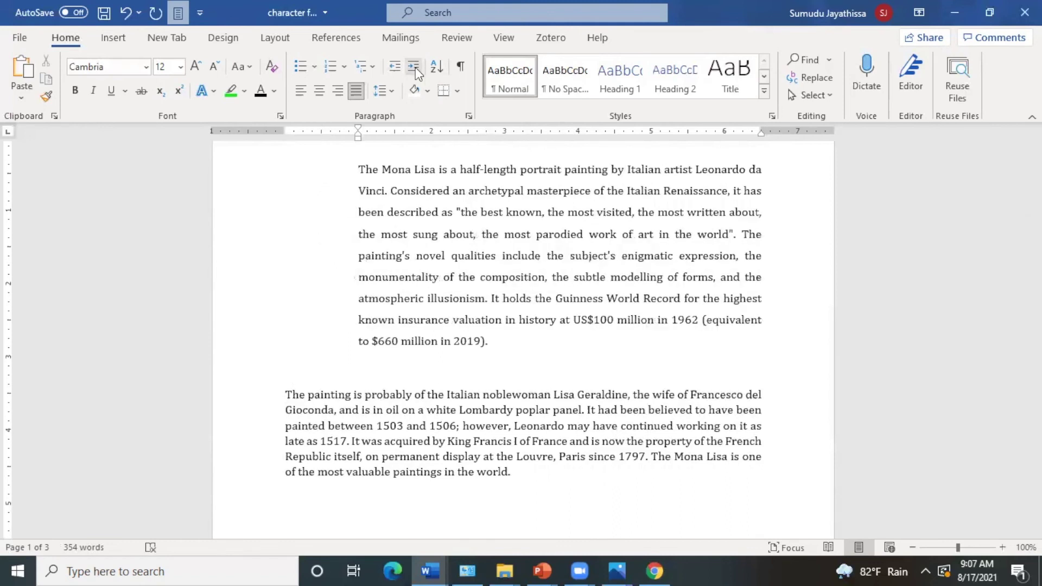
click(415, 67)
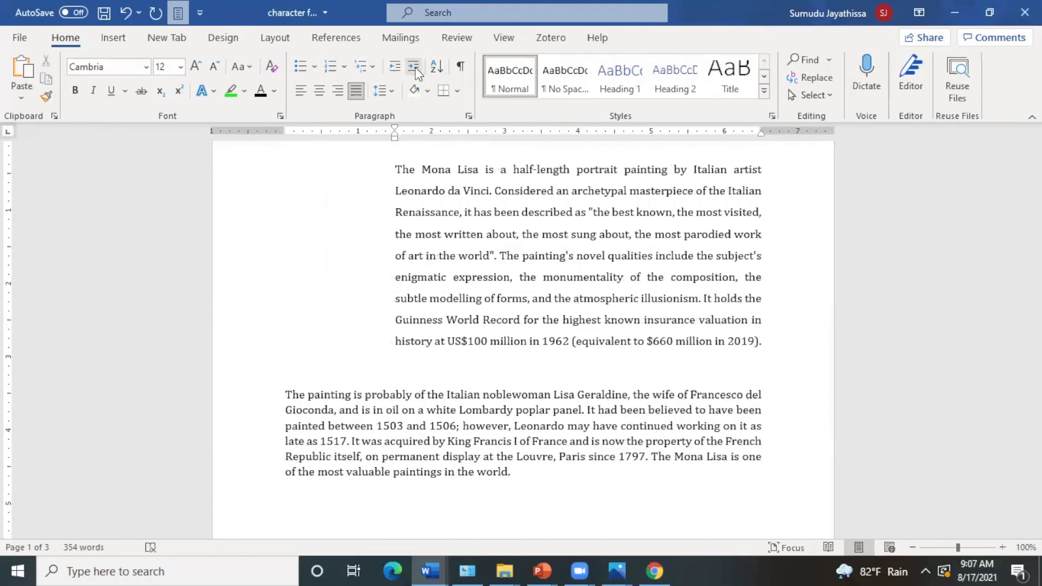
click(394, 68)
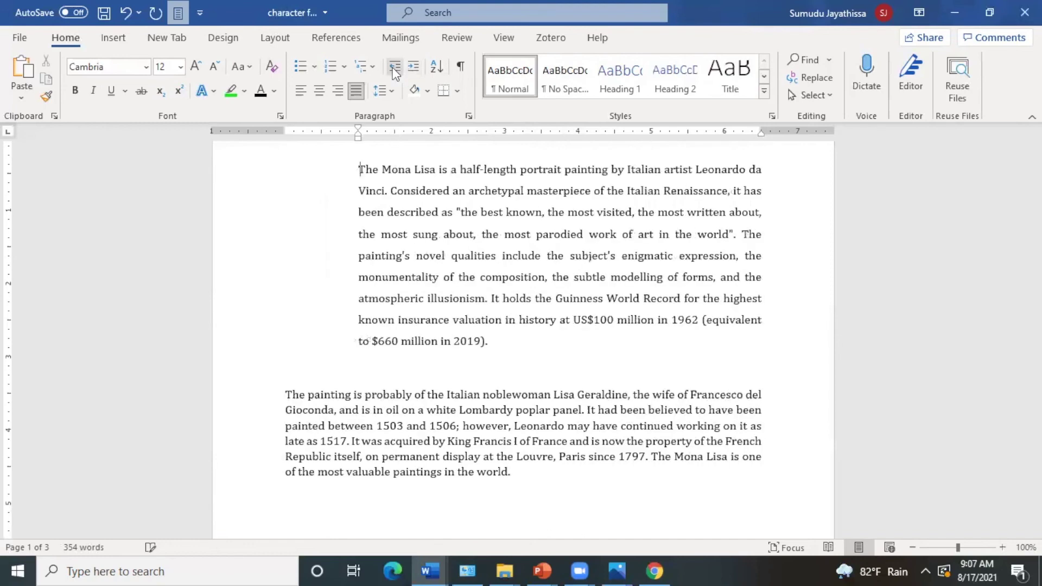
click(394, 68)
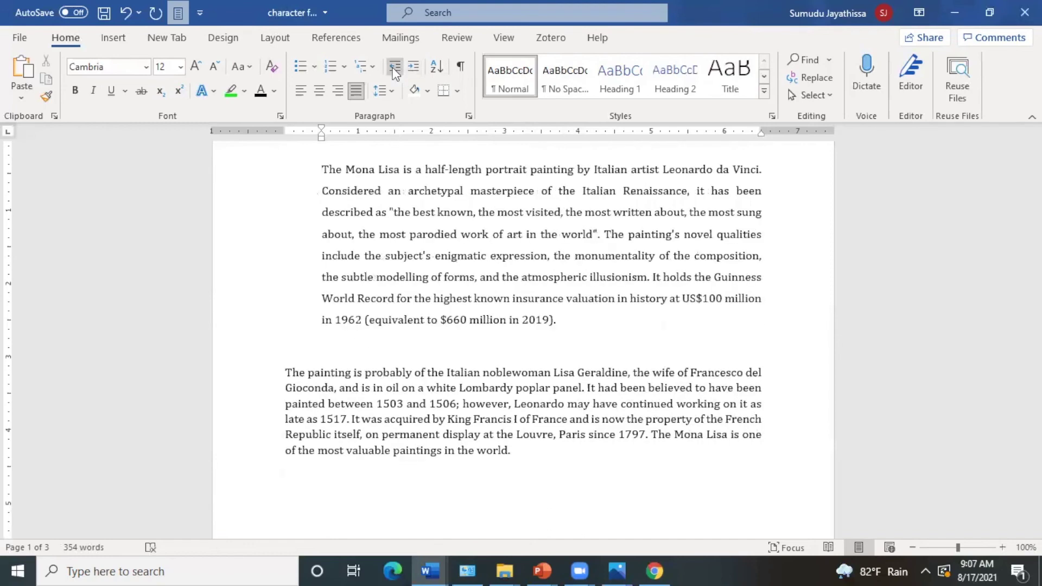
click(393, 70)
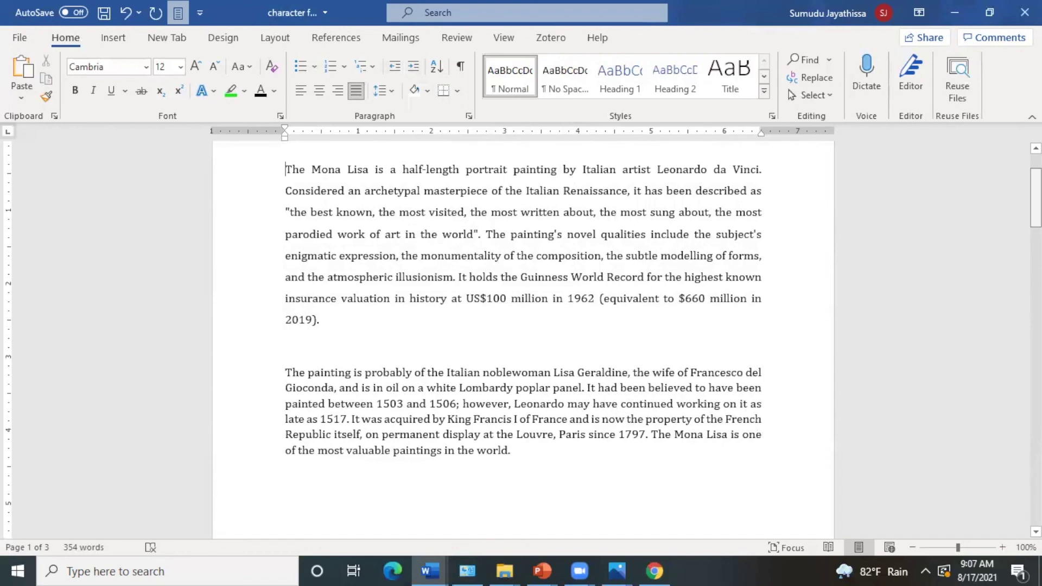
Apply solid round bullets to the word list from Appel to Elephant.
drag(1036, 198, 1035, 257)
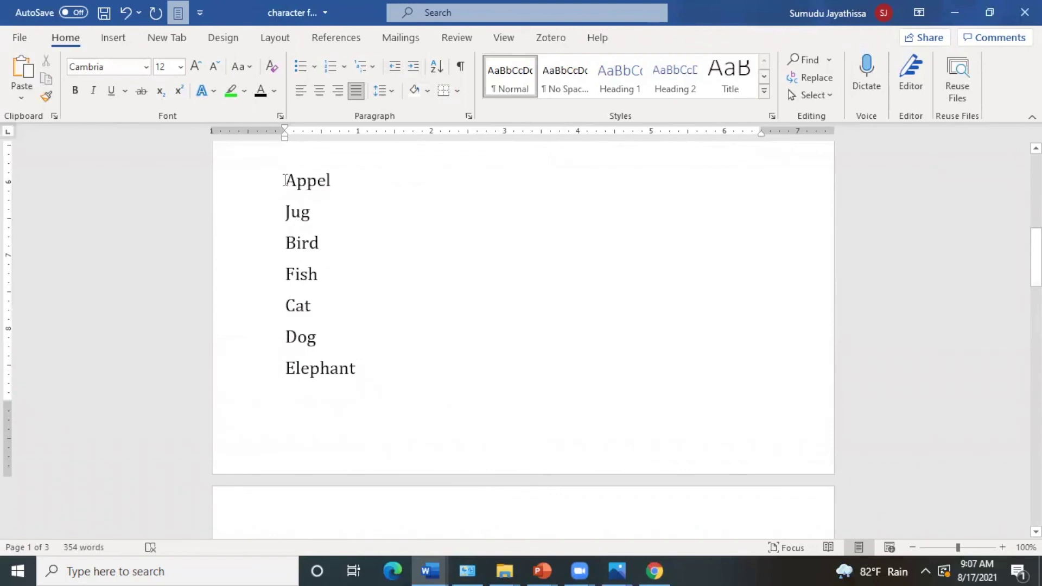
drag(286, 180, 348, 368)
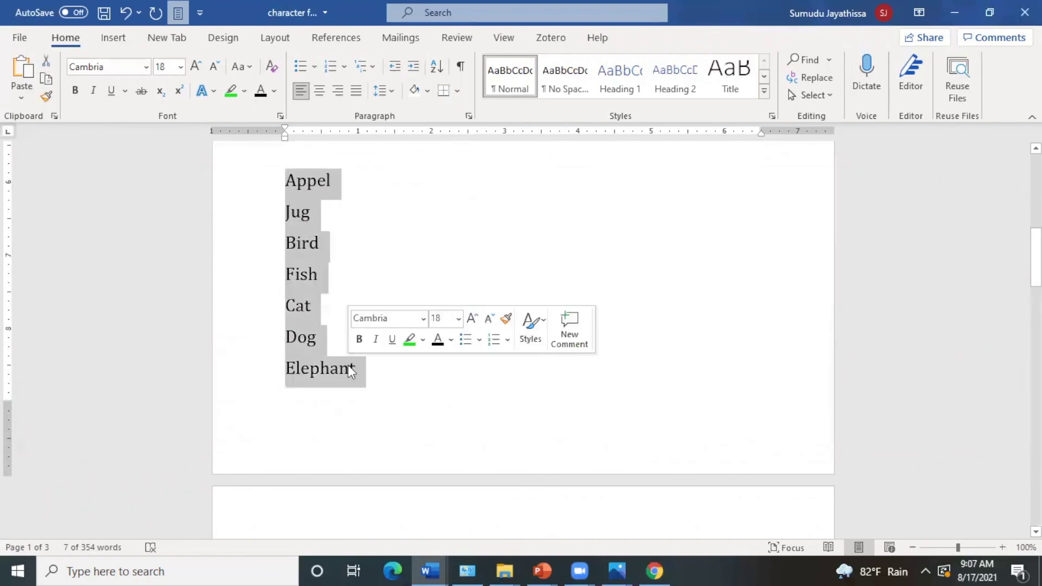
click(298, 69)
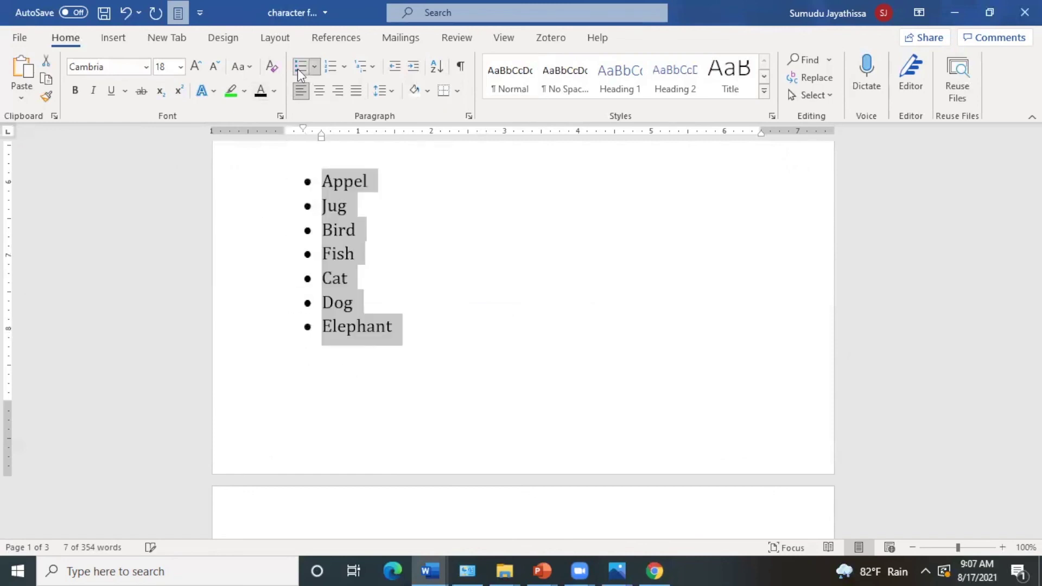
Change the word list's bullets to arrowheads, and after that to check marks.
click(315, 69)
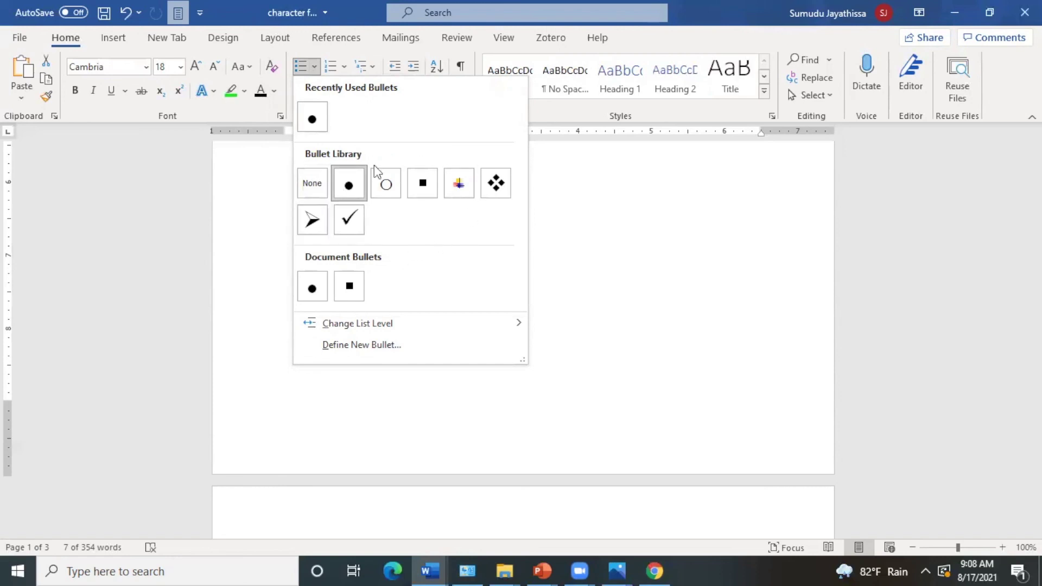
click(313, 221)
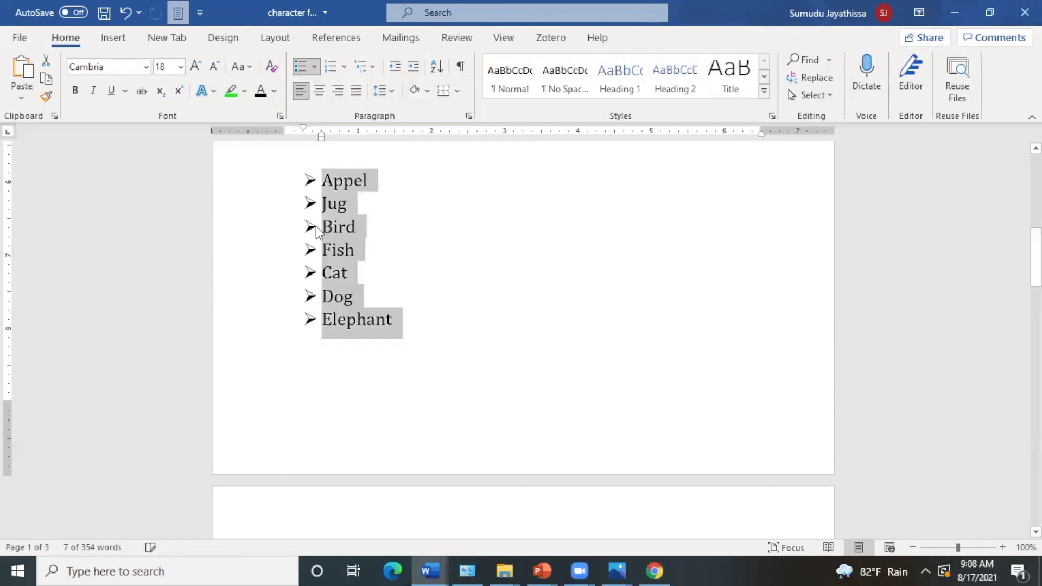
click(315, 66)
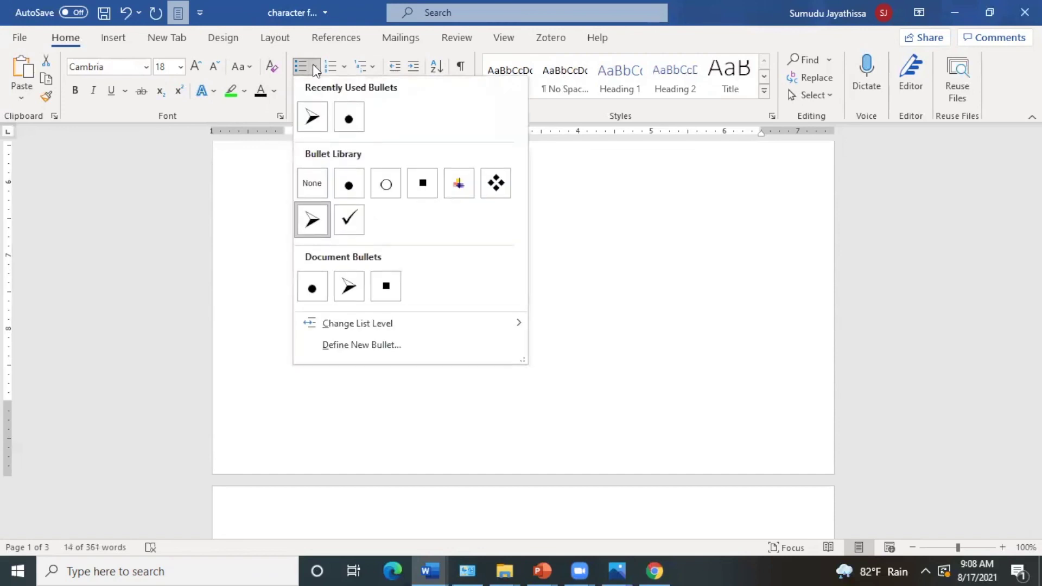
click(345, 215)
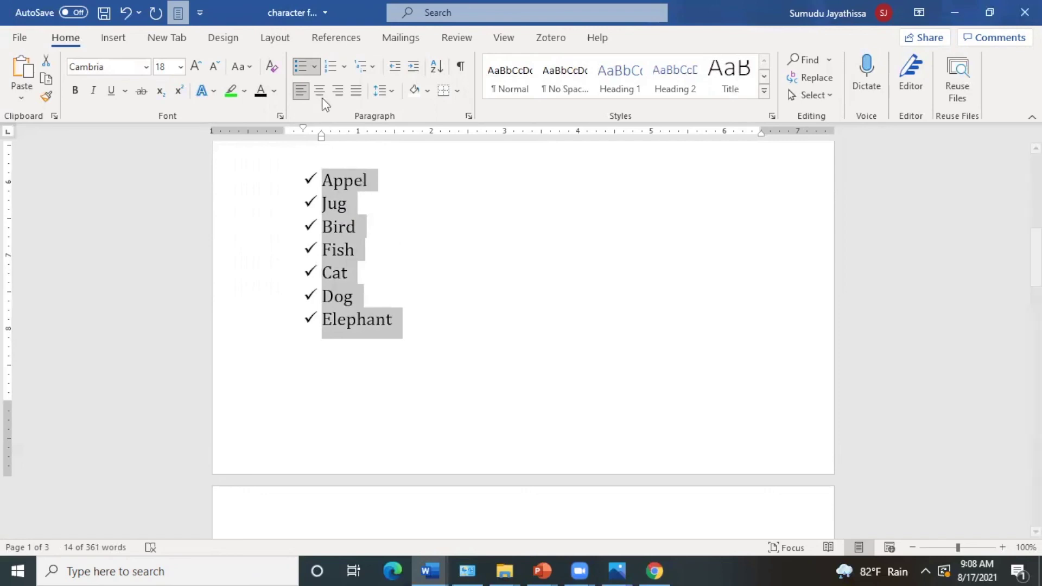
click(410, 270)
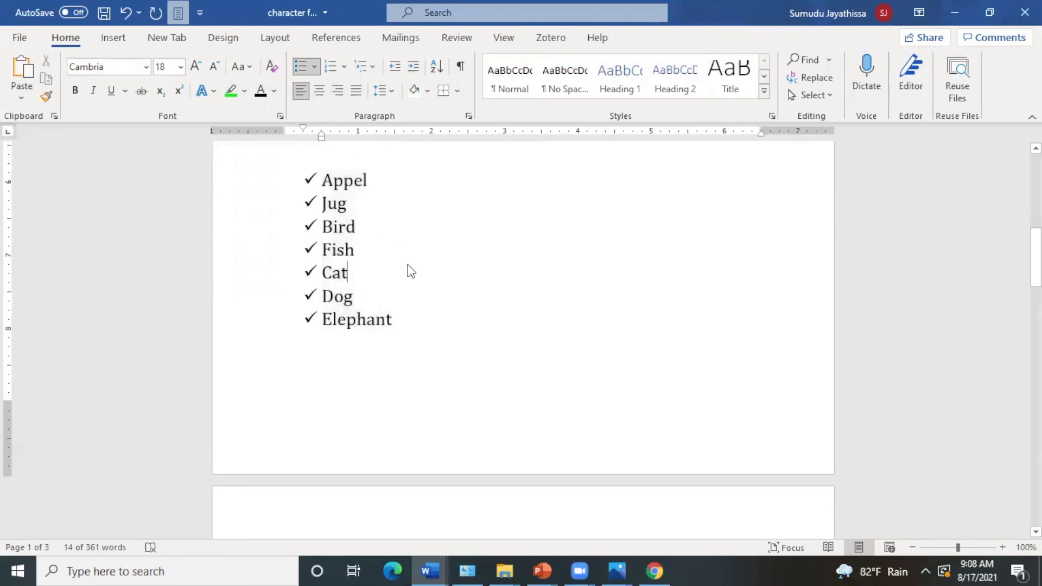
Shift the check-mark bullets of the whole word list a little further in from the page margin.
drag(311, 179, 339, 193)
click(335, 189)
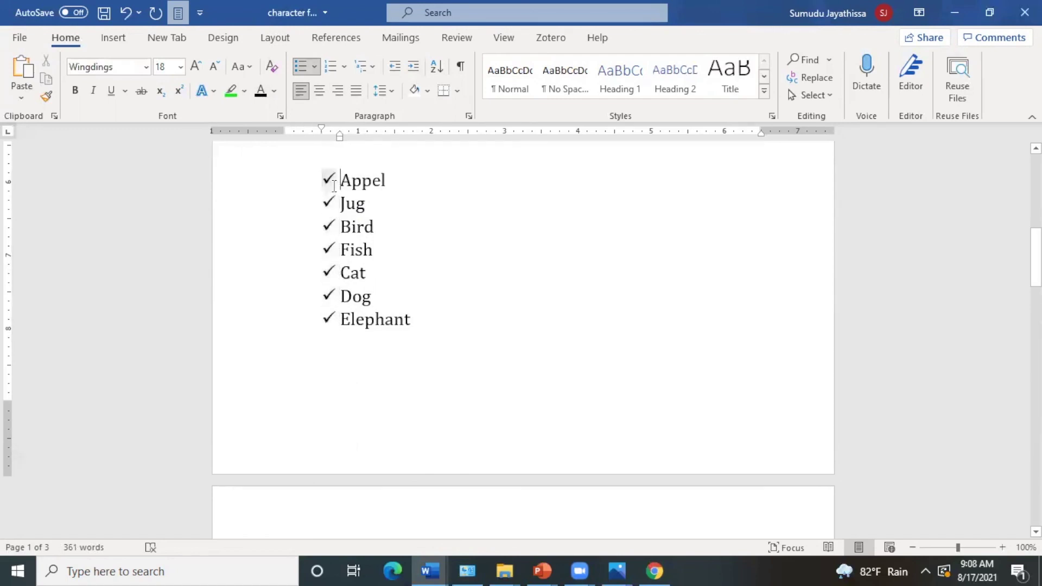
click(394, 205)
Replace the word list's check marks with 1. 2. 3. numbering.
drag(342, 179, 415, 325)
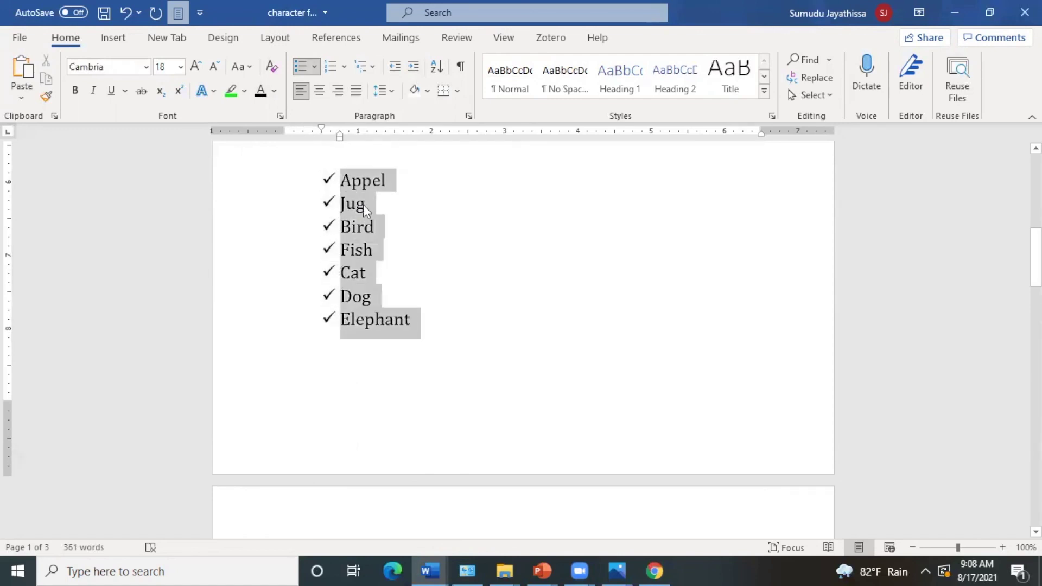
click(346, 67)
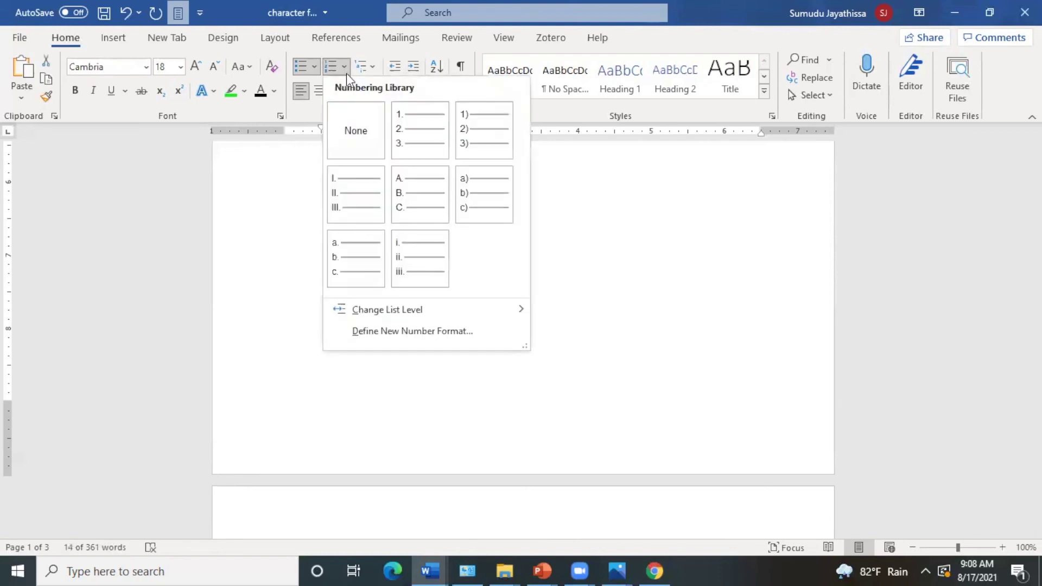
click(405, 119)
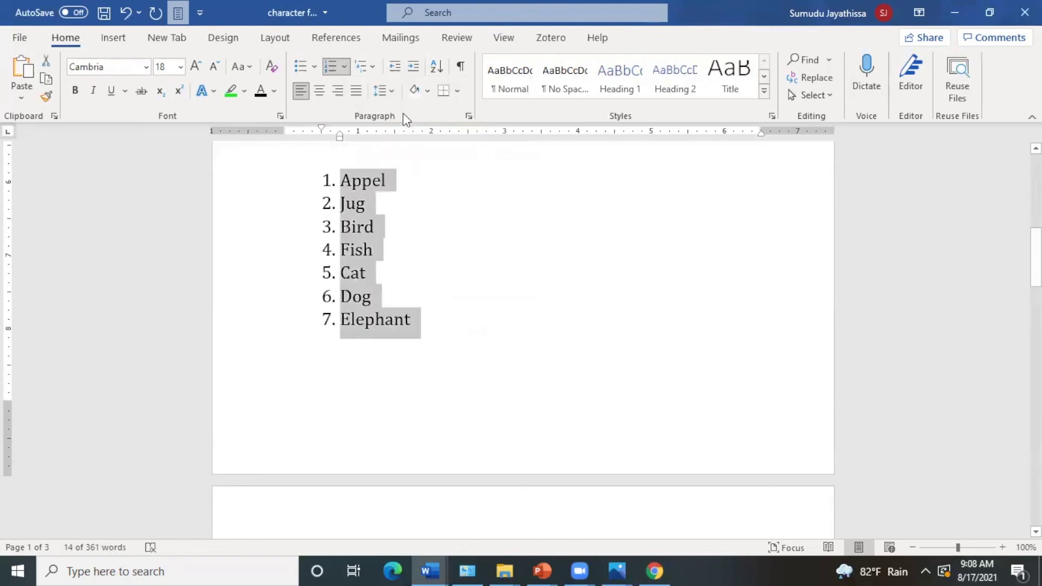
Switch the word list's numbering to the 1) 2) 3) format, and after that to a. b. c. lettering.
click(344, 68)
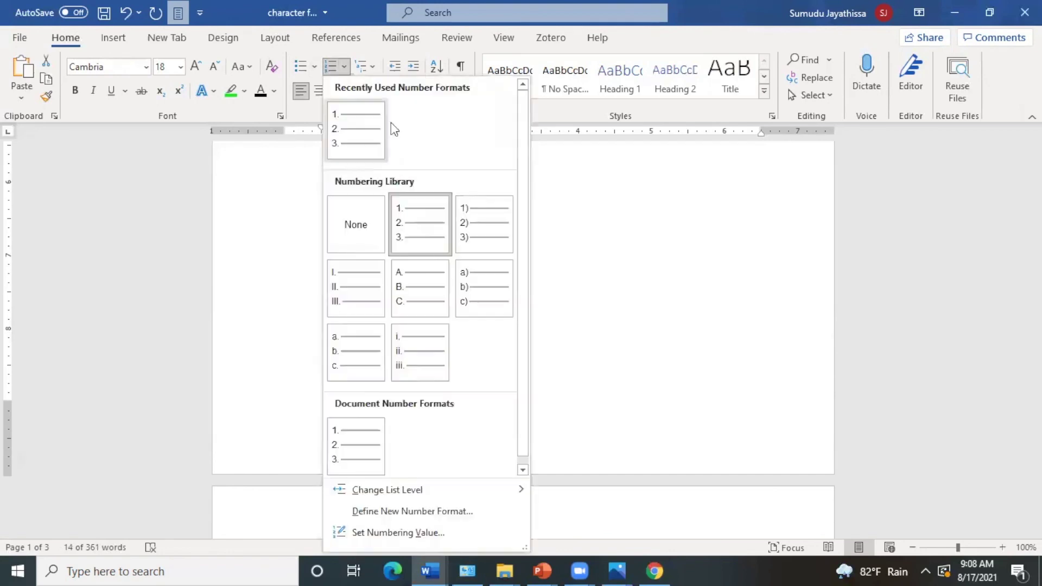
click(469, 237)
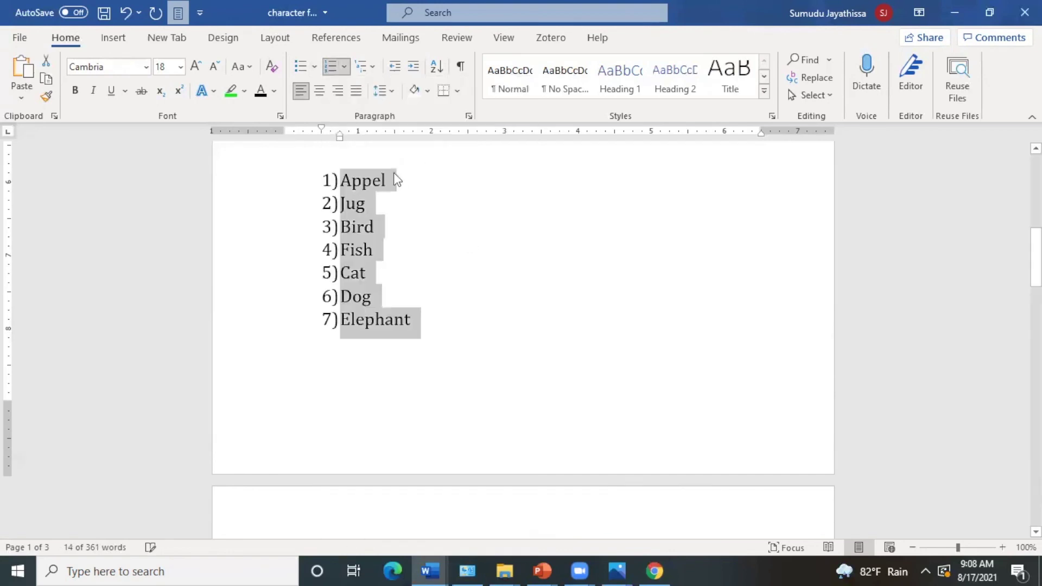
click(344, 68)
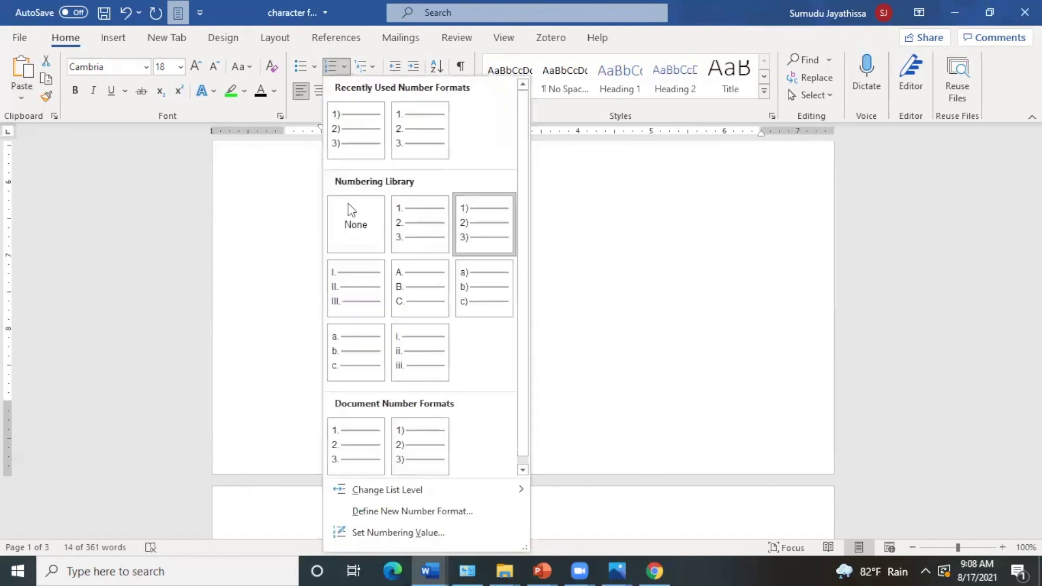
click(348, 358)
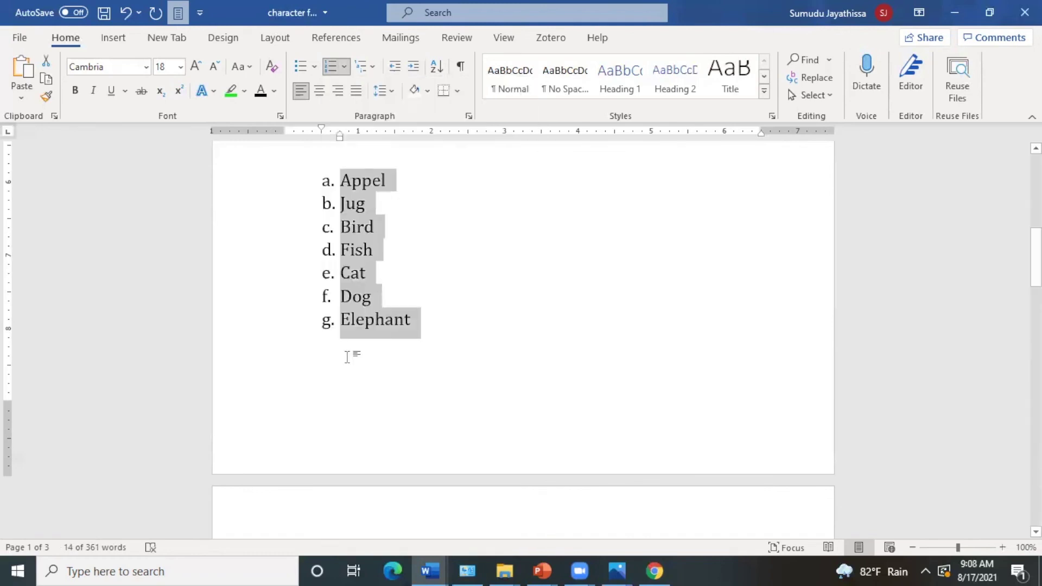
Undo all the numbering, indent and bullet changes so the word list is plain text.
click(125, 15)
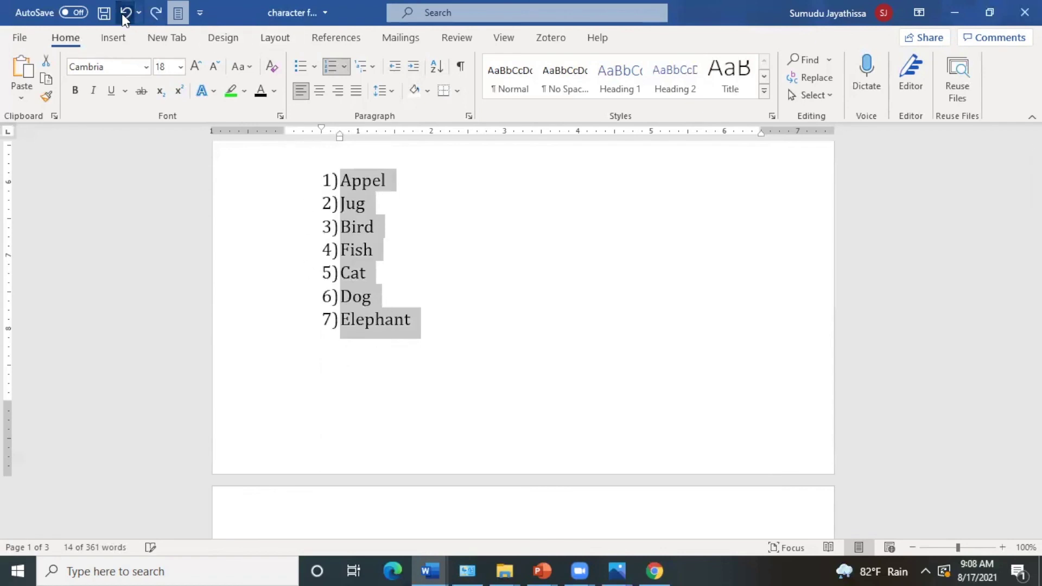
click(125, 15)
click(125, 15)
click(124, 15)
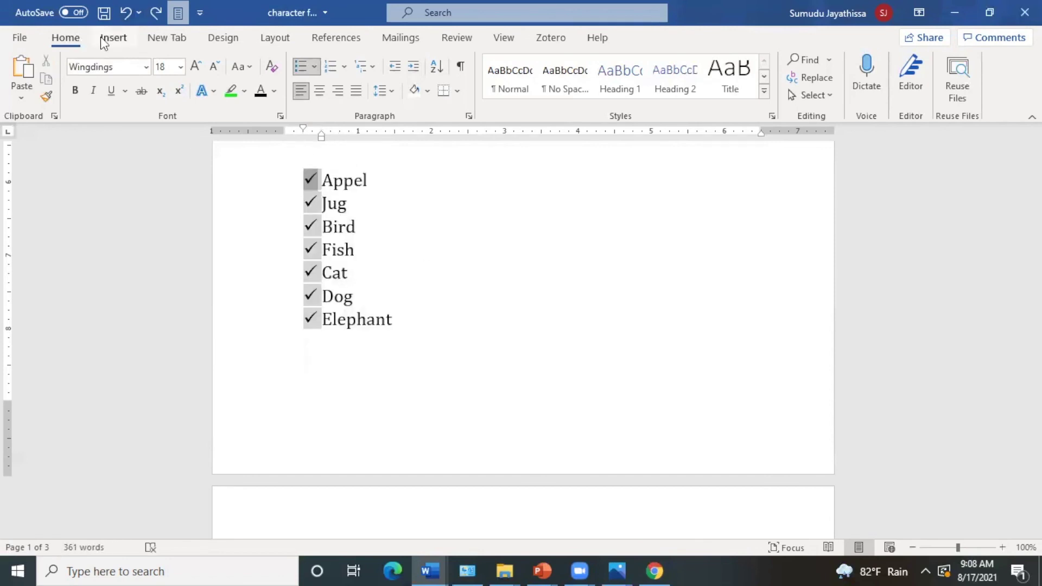
click(125, 15)
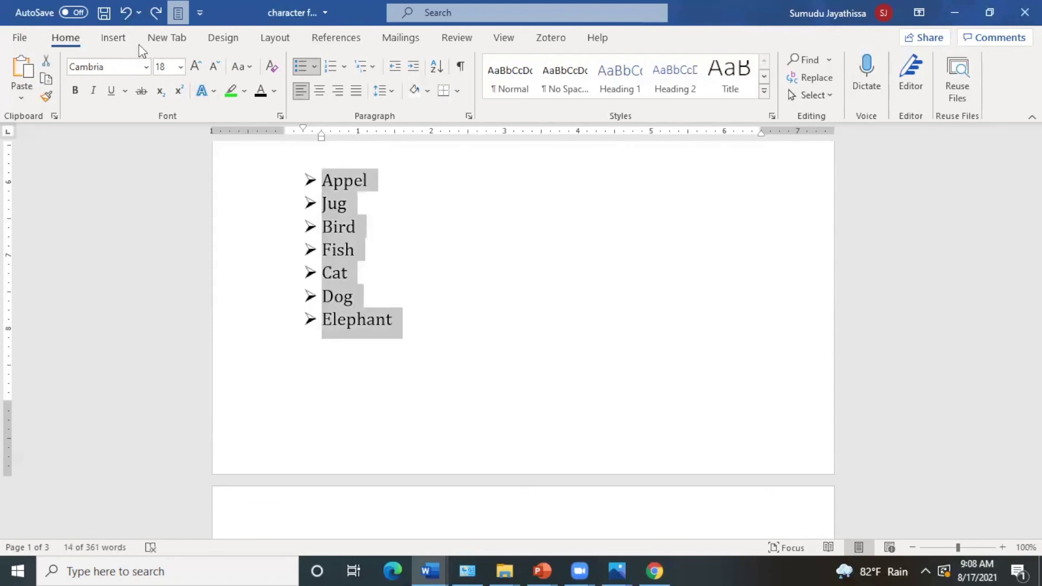
click(126, 15)
click(126, 15)
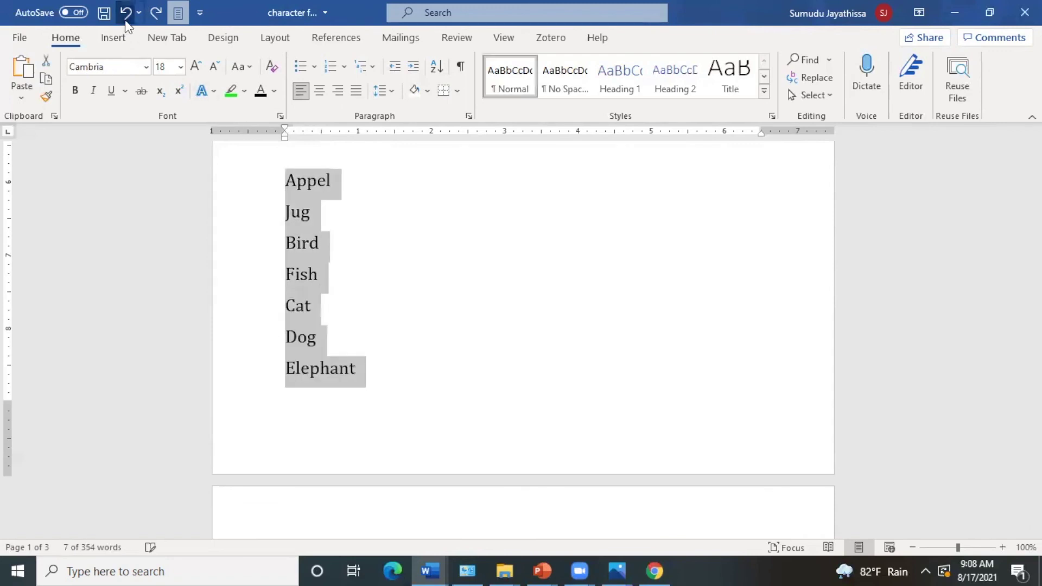
Sort the word list from Appel to Elephant by paragraphs as text in ascending order.
click(494, 337)
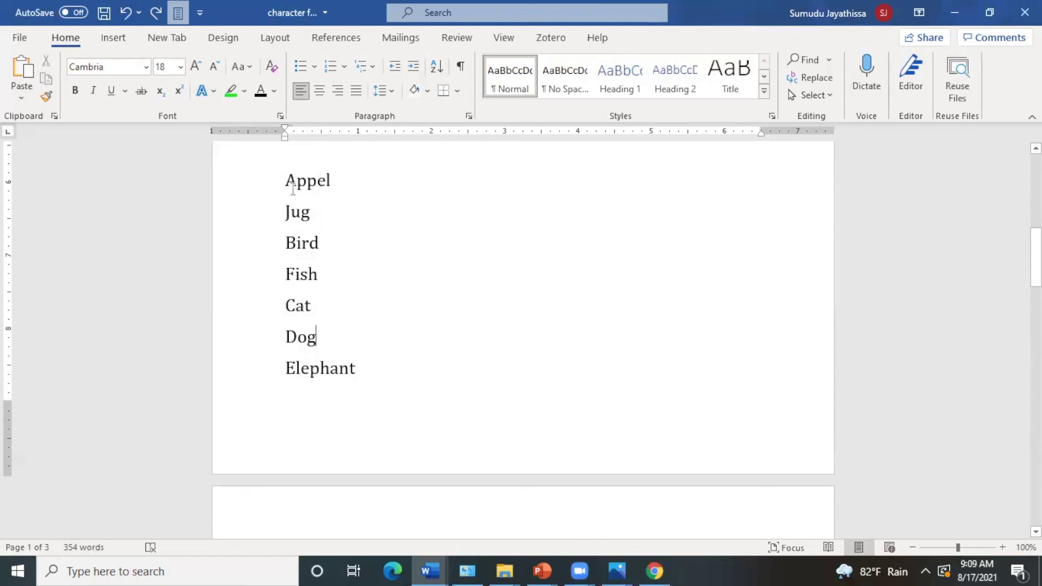
drag(286, 181, 365, 372)
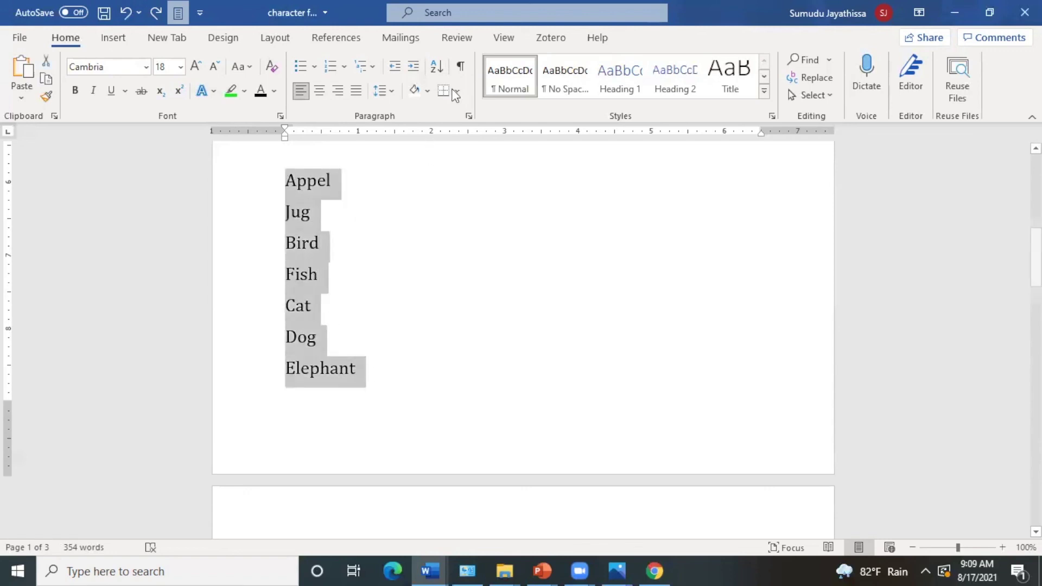
click(444, 70)
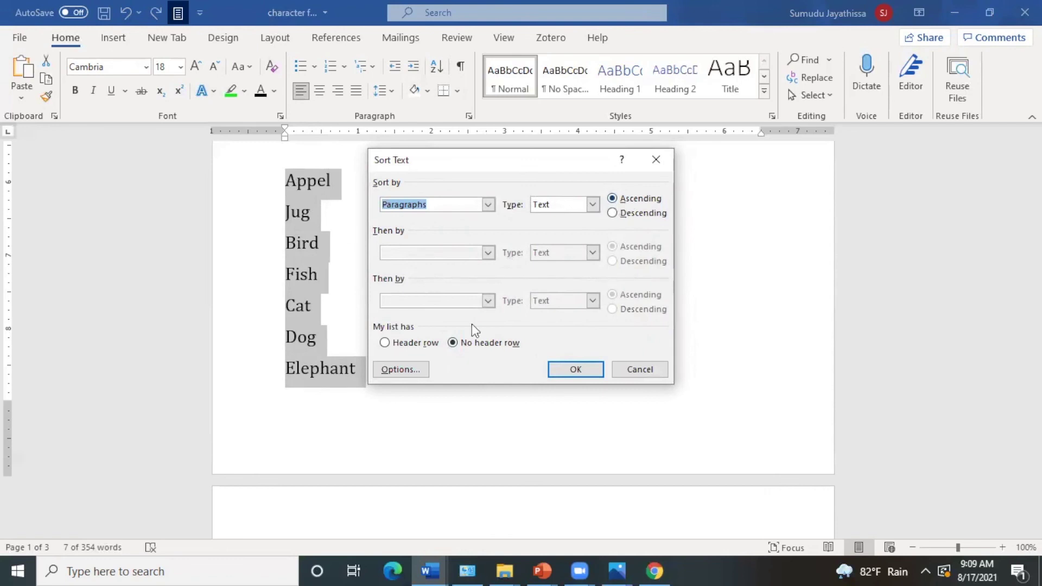
click(561, 368)
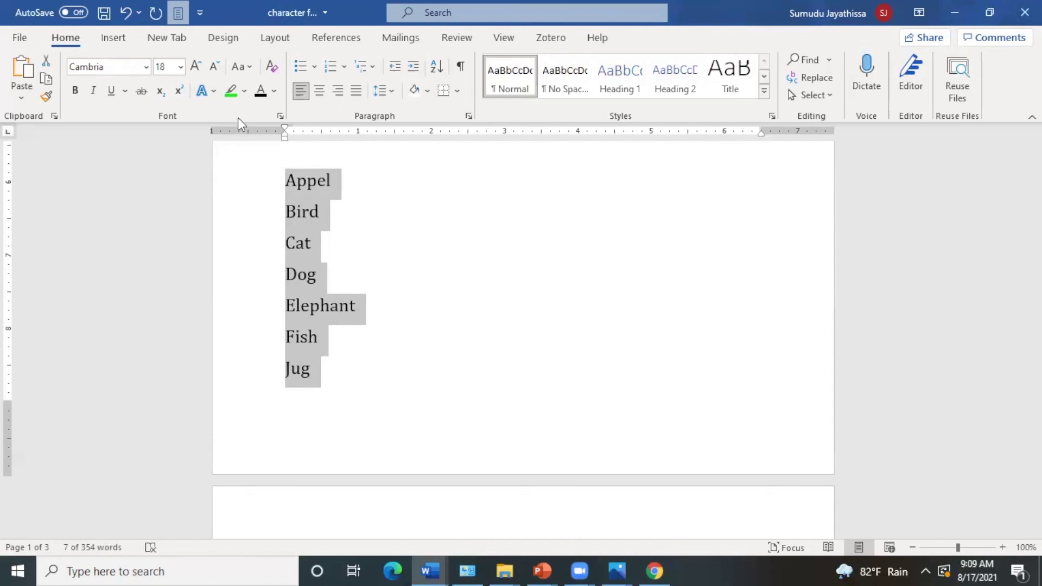
Undo the sort and sort the word list in ascending order again.
click(125, 13)
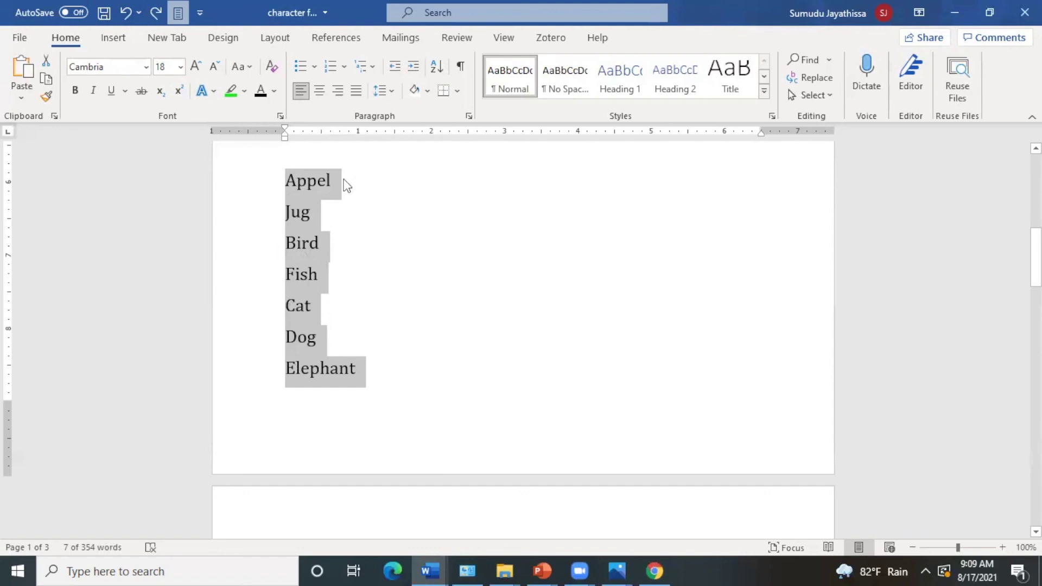
click(437, 66)
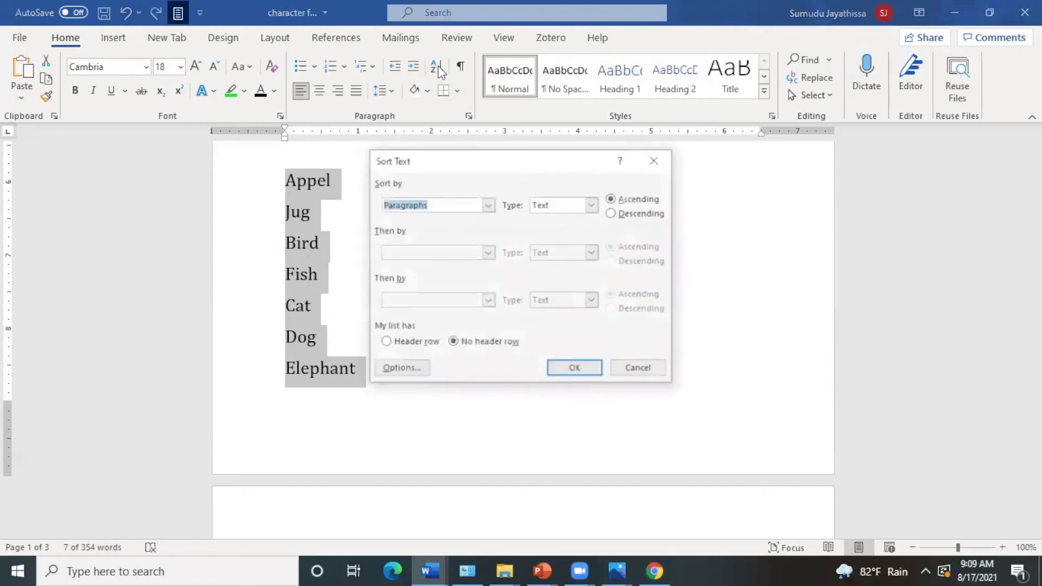
click(567, 372)
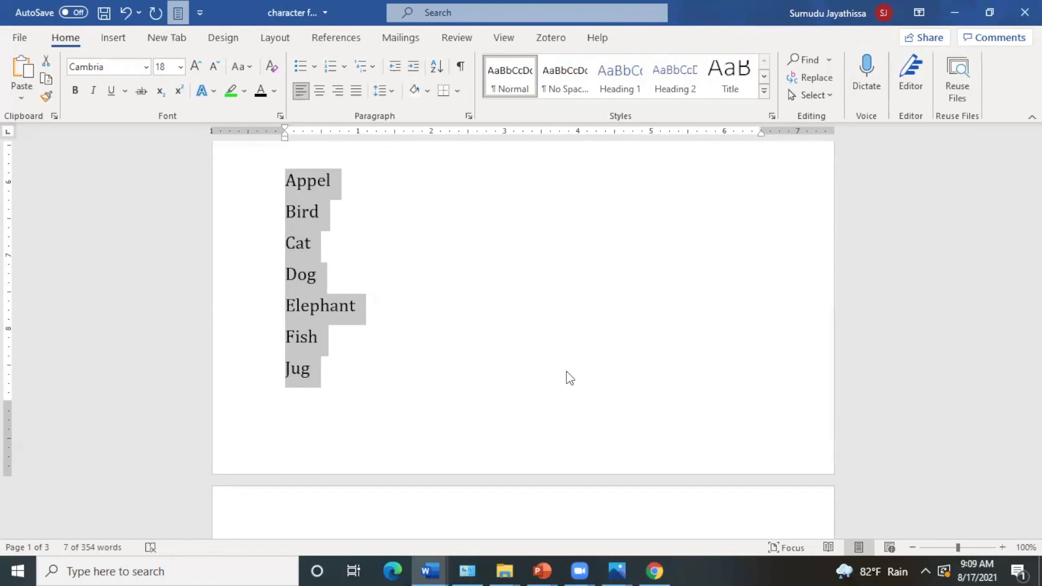
Sort the word list by paragraphs as text in descending order.
click(436, 68)
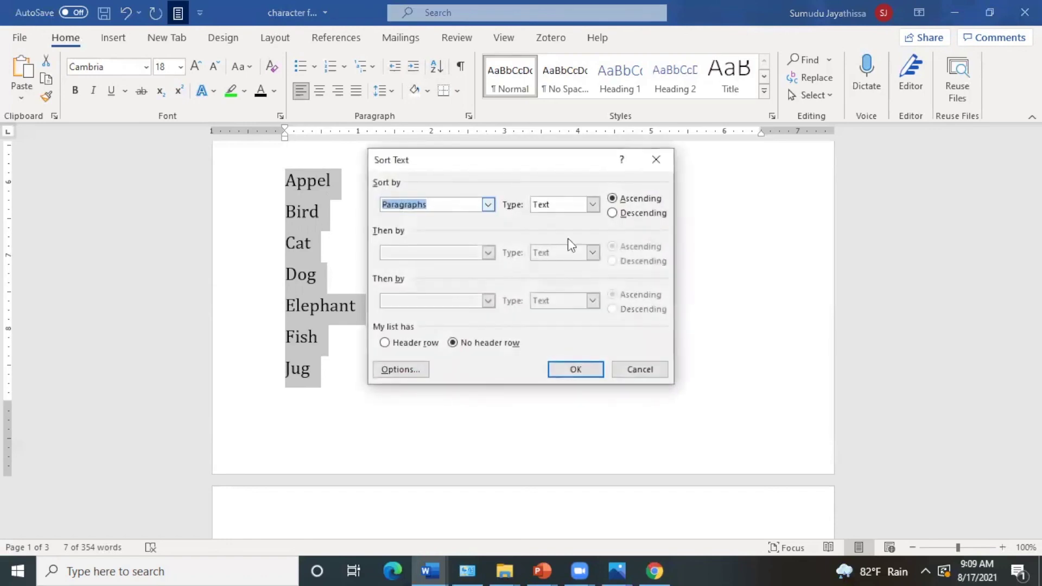
click(611, 214)
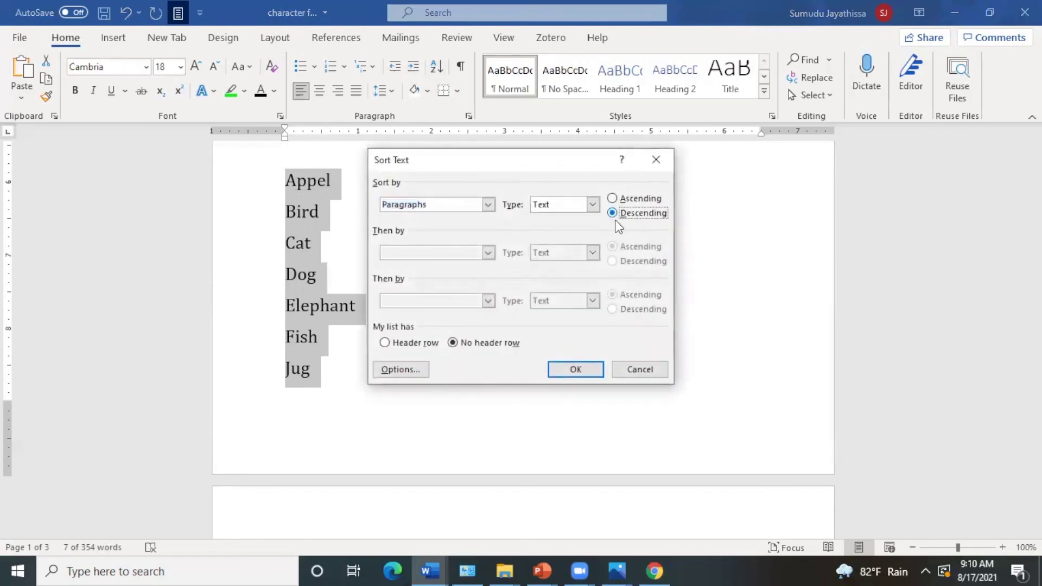
click(576, 369)
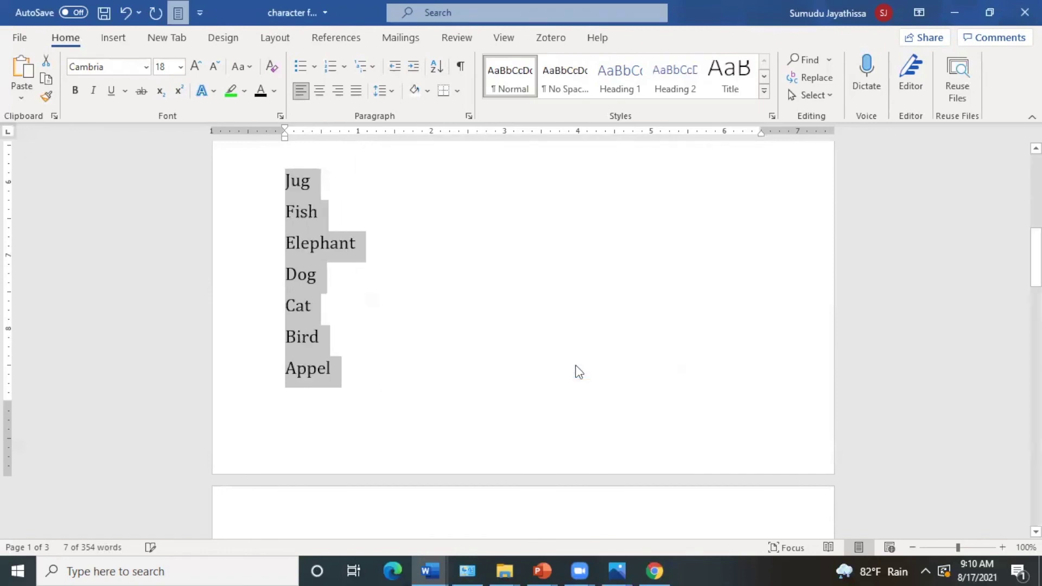